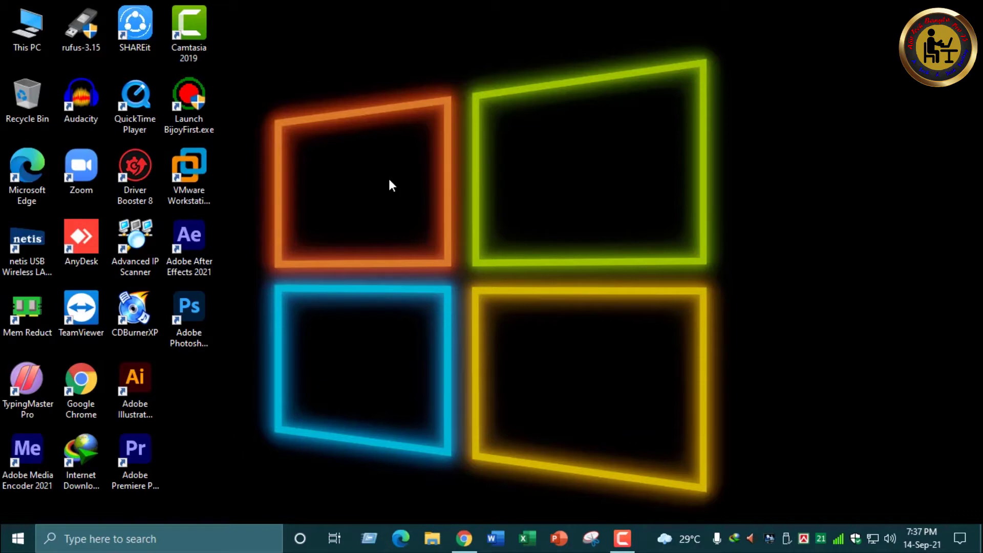
Open This PC and refresh its list of folders and drives.
double_click(42, 39)
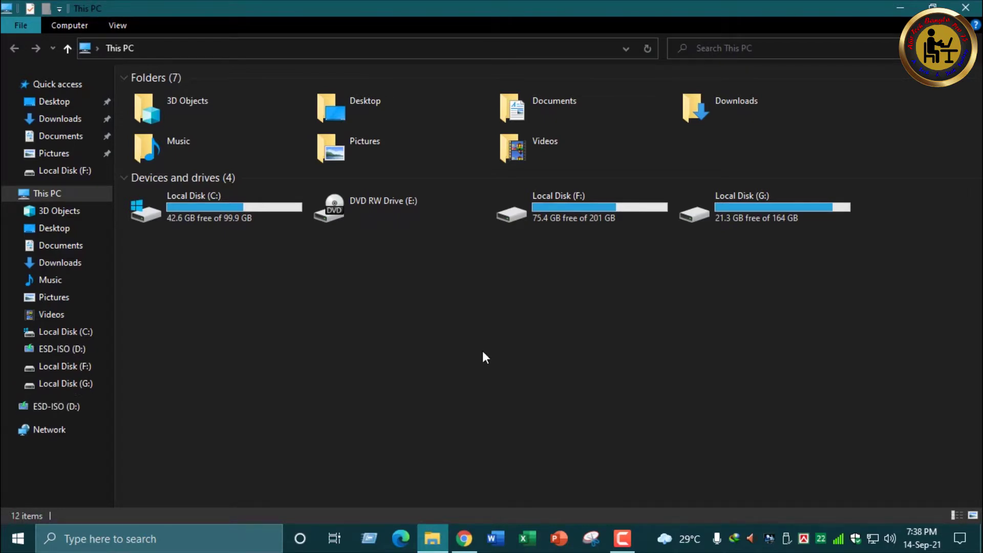
right_click(461, 320)
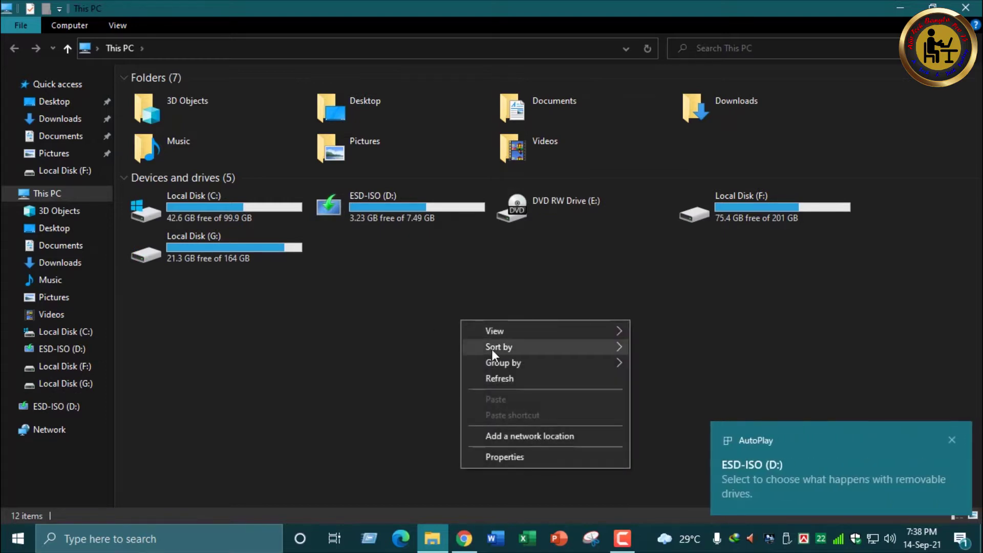
click(502, 377)
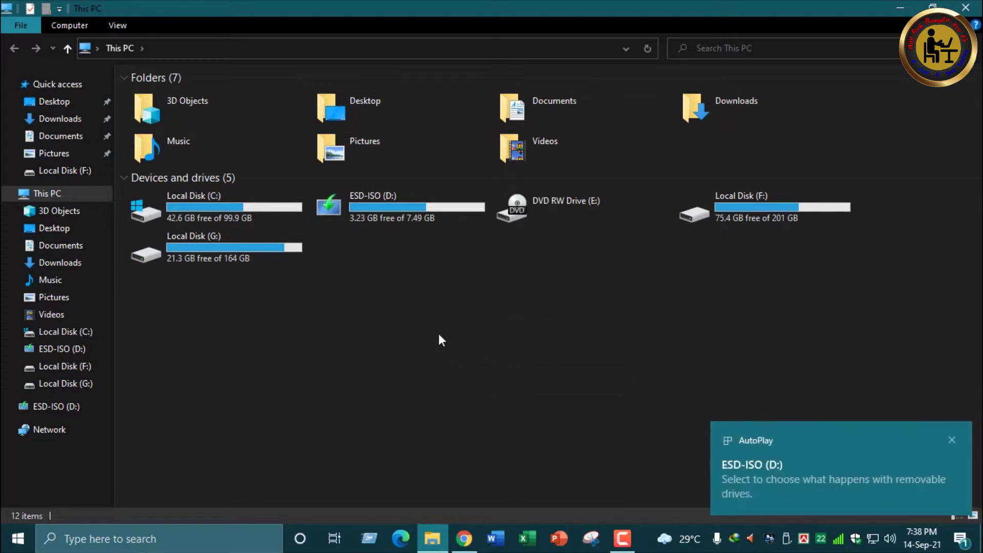
Clear the AutoPlay notification for ESD-ISO (D:) and refresh the This PC view again.
click(957, 538)
click(909, 348)
click(521, 341)
right_click(469, 309)
click(505, 363)
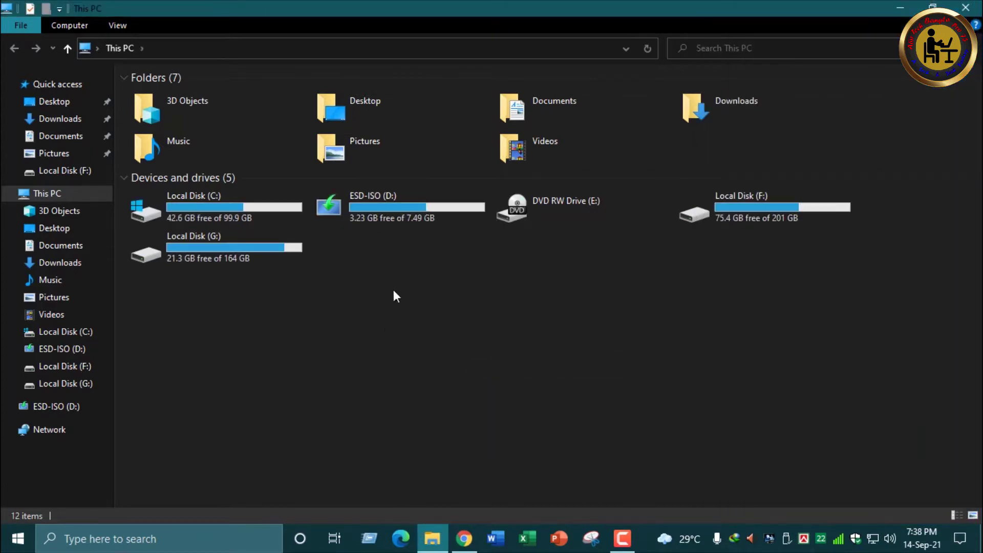
Open the ESD-ISO (D:) drive to view its installation files, and close File Explorer.
double_click(402, 221)
right_click(377, 223)
mouse_move(392, 229)
mouse_move(456, 223)
click(518, 243)
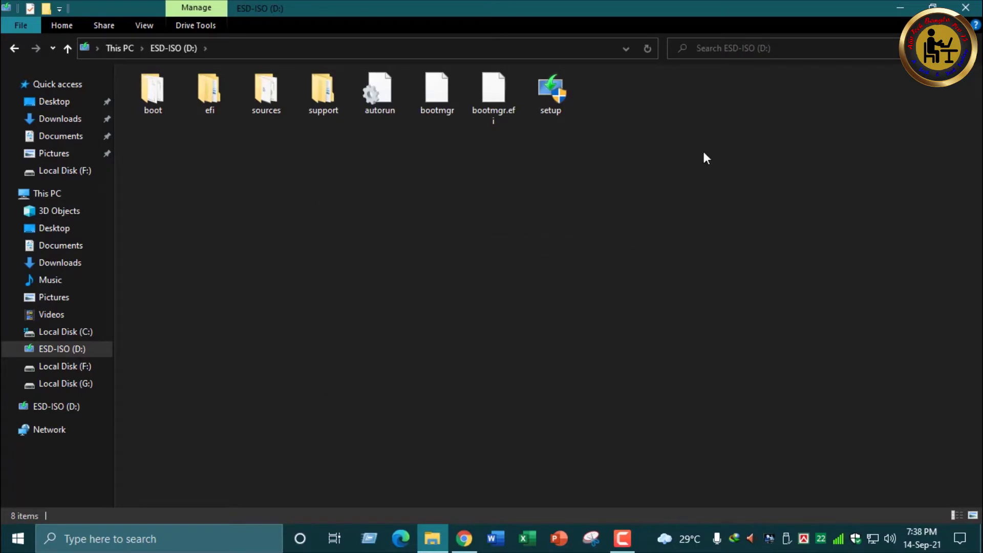
key(super+d)
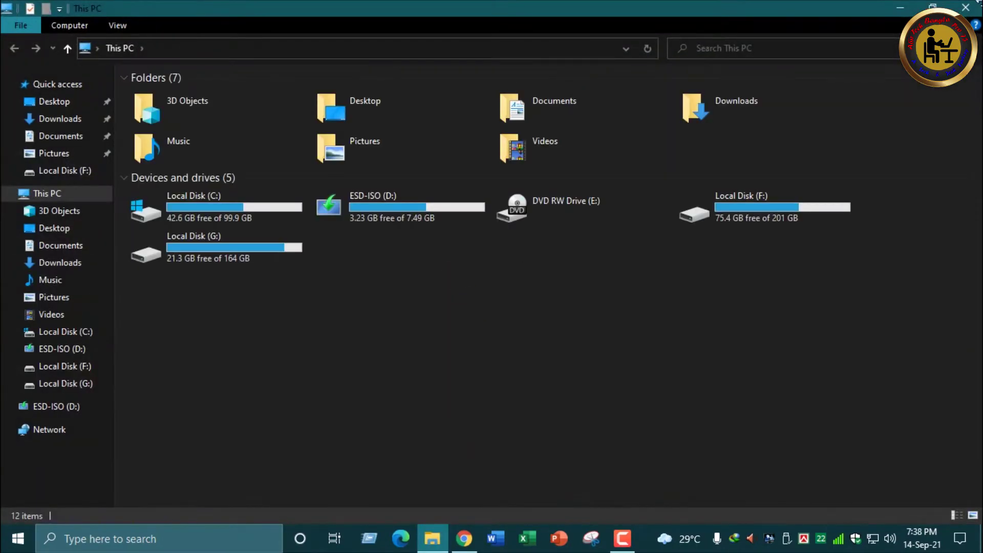
click(965, 7)
Switch to Google Chrome and search the web for "windows 10 download".
key(alt+Tab)
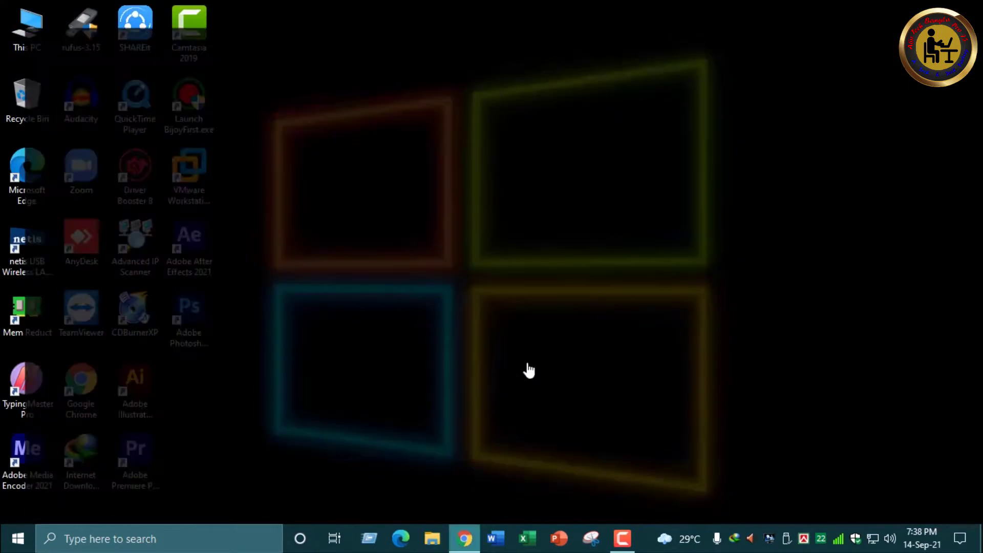
click(406, 45)
text(win)
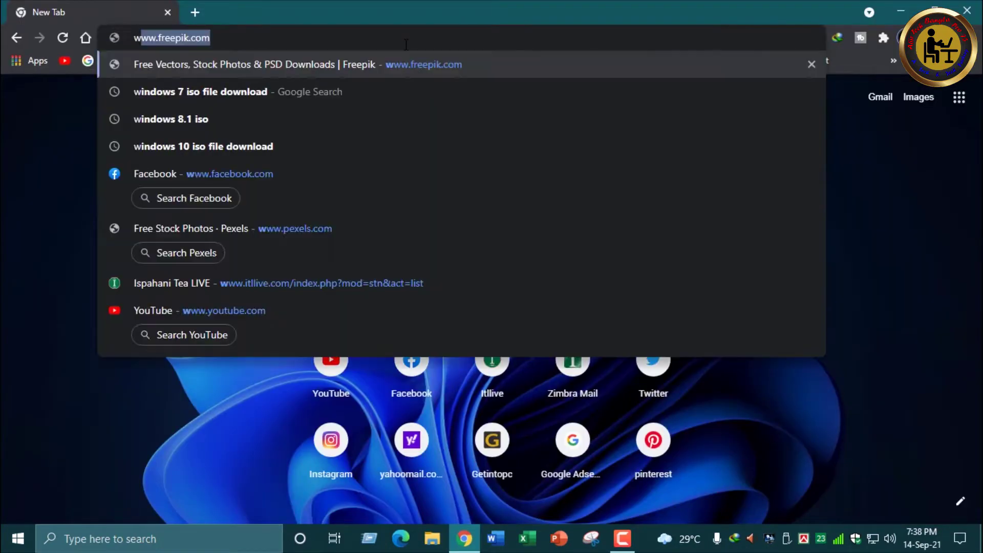
text(dows )
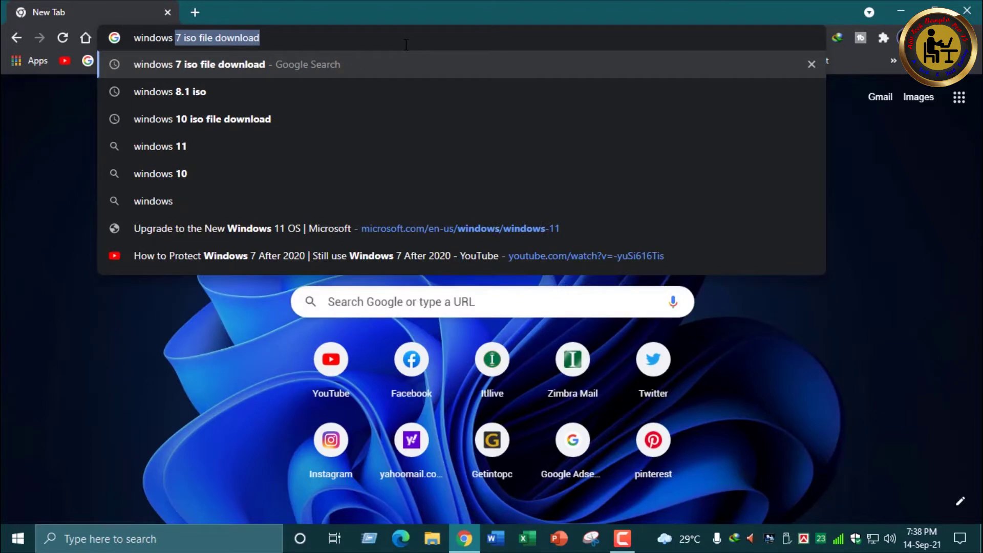
text(10 download)
key(Return)
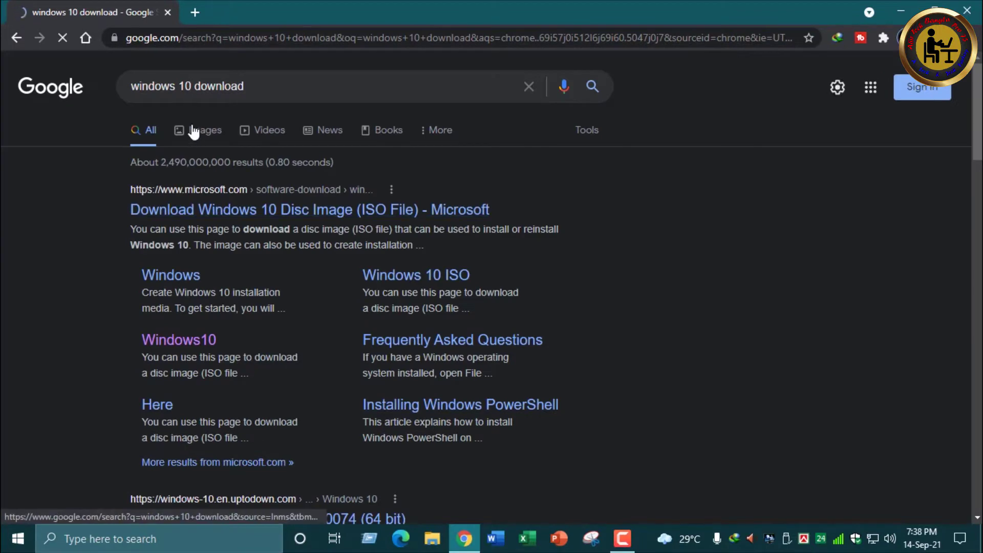
Search for "windows 8.1 download" in a new browser tab.
key(ctrl+t)
text(windows )
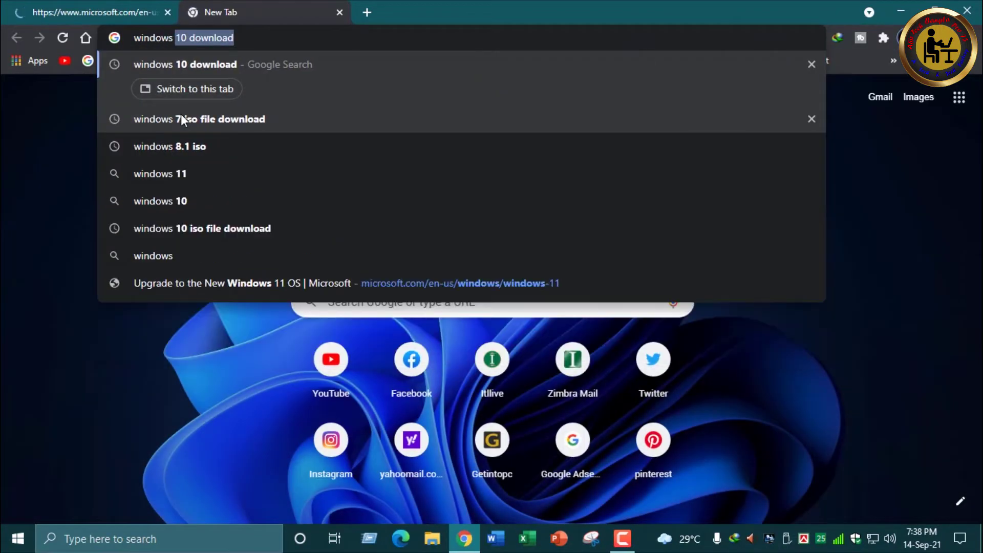
text(8.41)
key(BackSpace)
key(BackSpace)
text(1 )
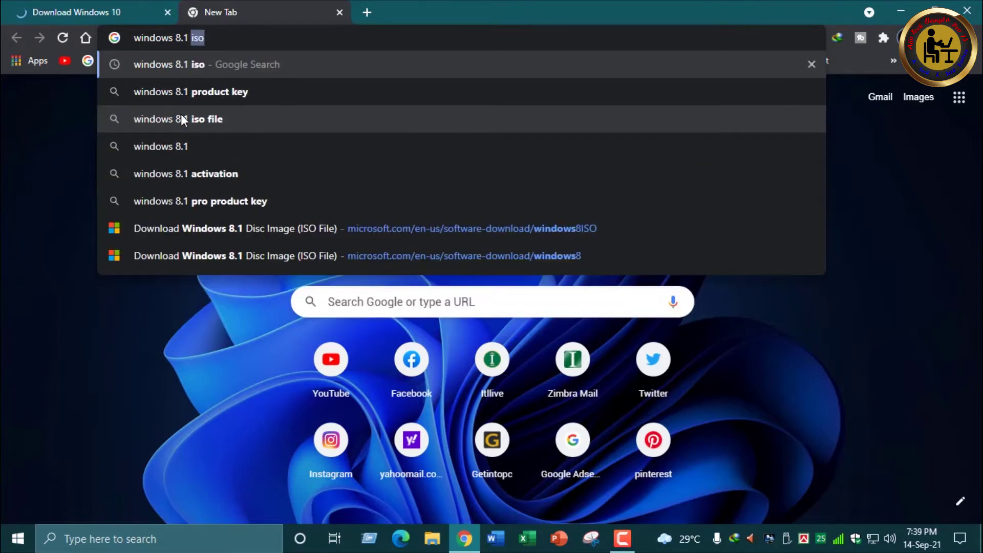
text(download)
key(Return)
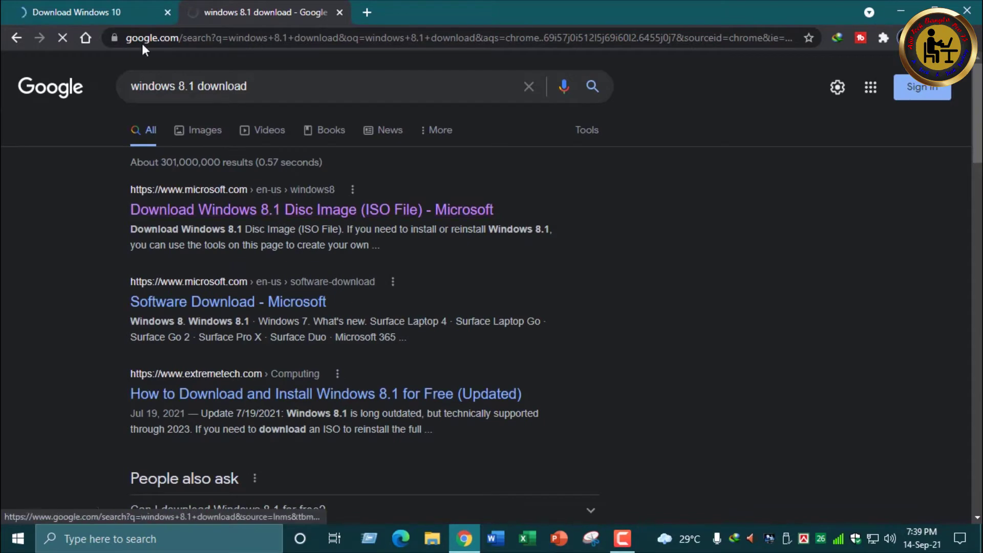
Dismiss the Edge recommendation on the Download Windows 10 page and examine its update and installation media sections.
click(124, 8)
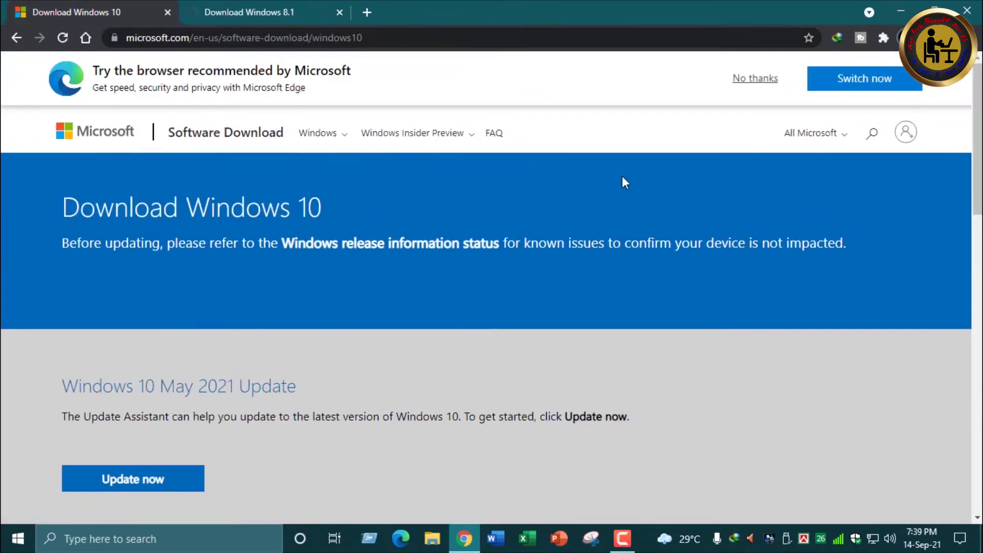
click(755, 80)
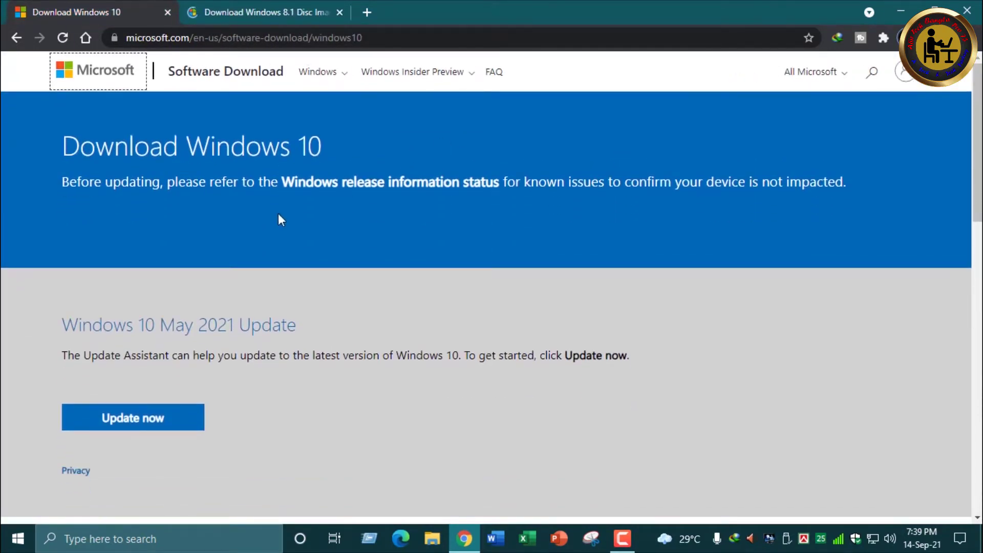
scroll(287, 241, down, 5)
scroll(251, 266, down, 5)
scroll(279, 246, up, 6)
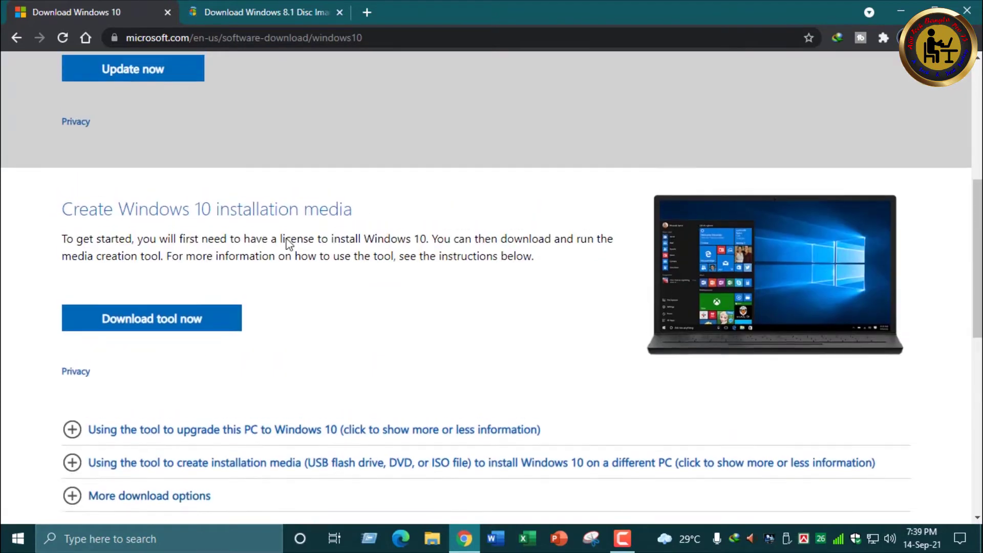
drag(62, 342, 594, 401)
click(590, 404)
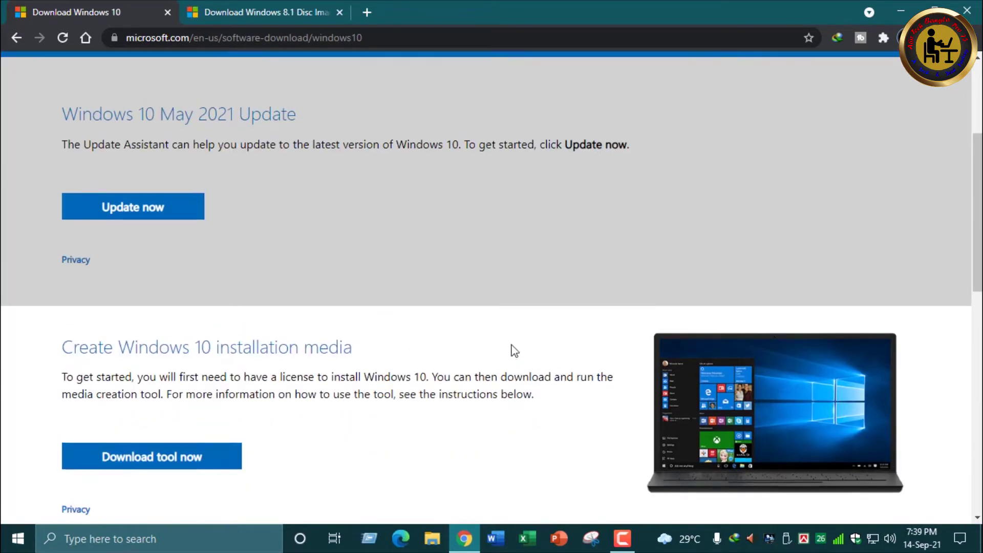
scroll(387, 260, up, 4)
Examine the Windows 8.1 Disc Image page's prerequisites and edition selection.
click(272, 11)
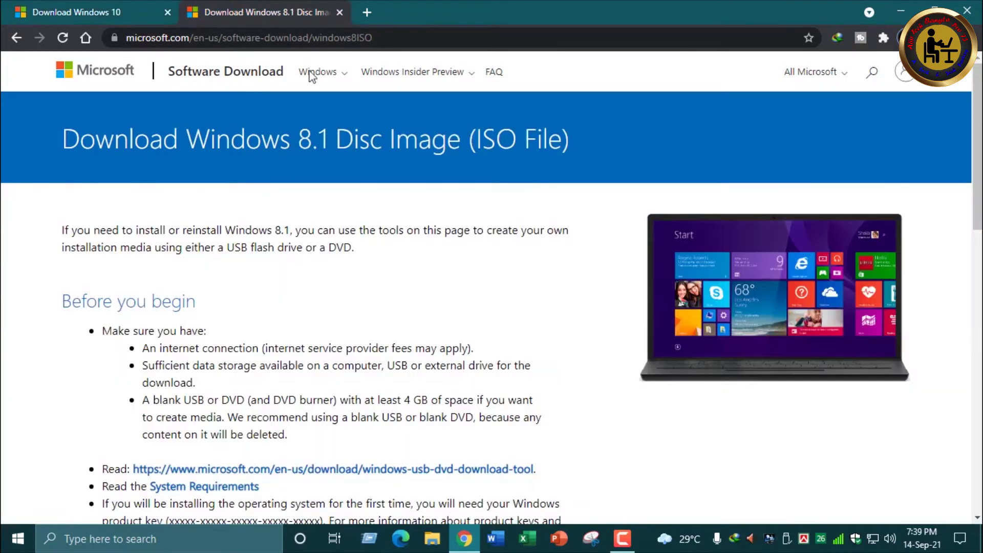
scroll(626, 320, down, 6)
scroll(485, 334, up, 6)
scroll(287, 371, down, 10)
scroll(405, 169, up, 10)
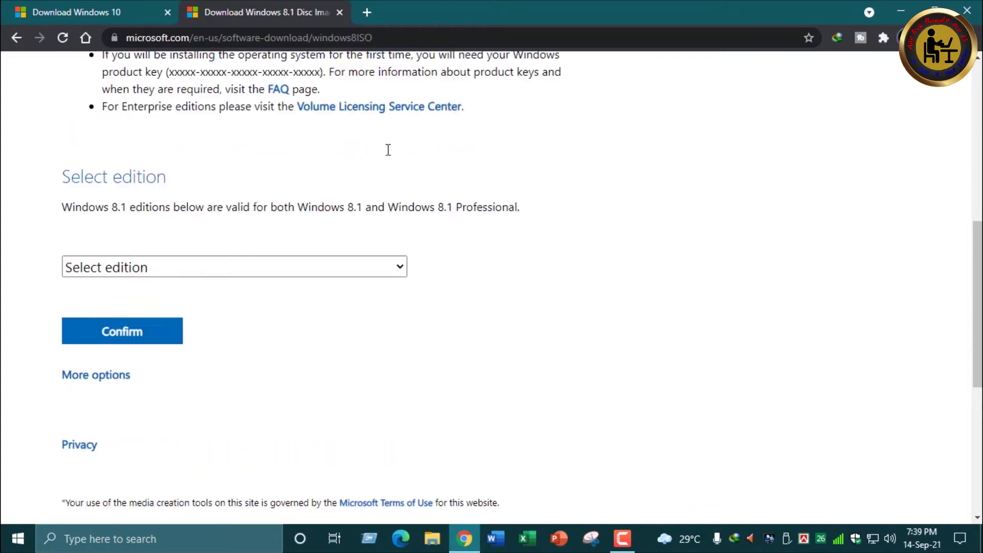
Search for "windows 7 download" in another new tab.
key(ctrl+t)
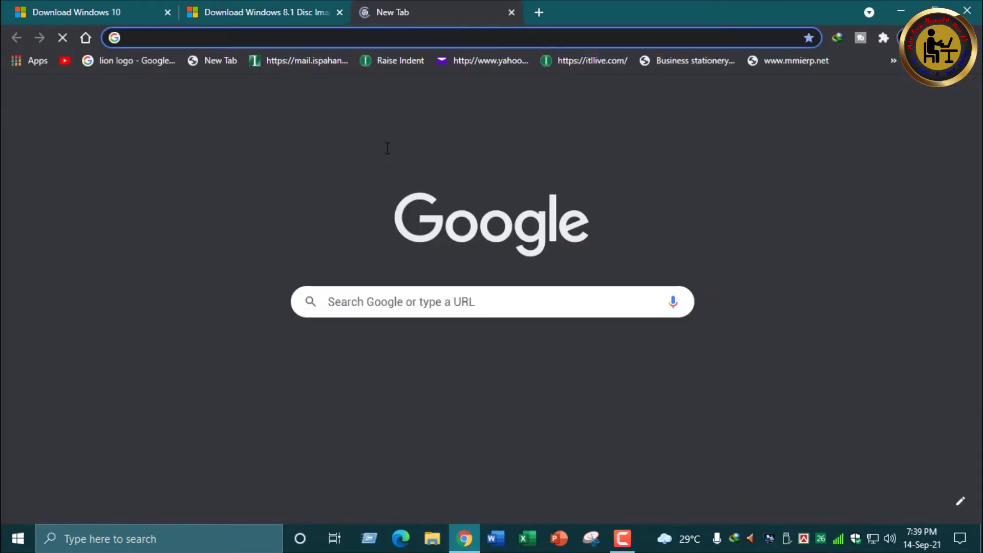
text(windows 7)
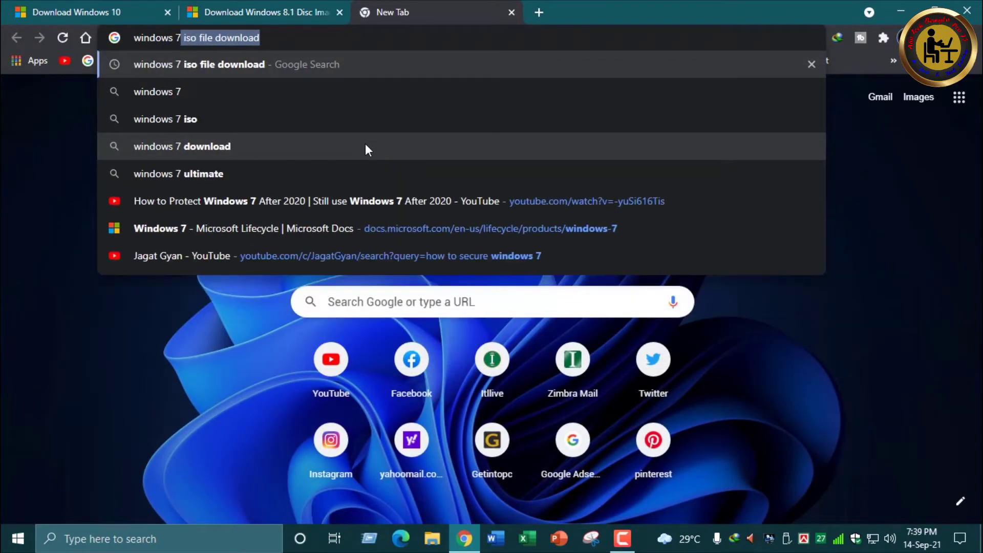
text( download)
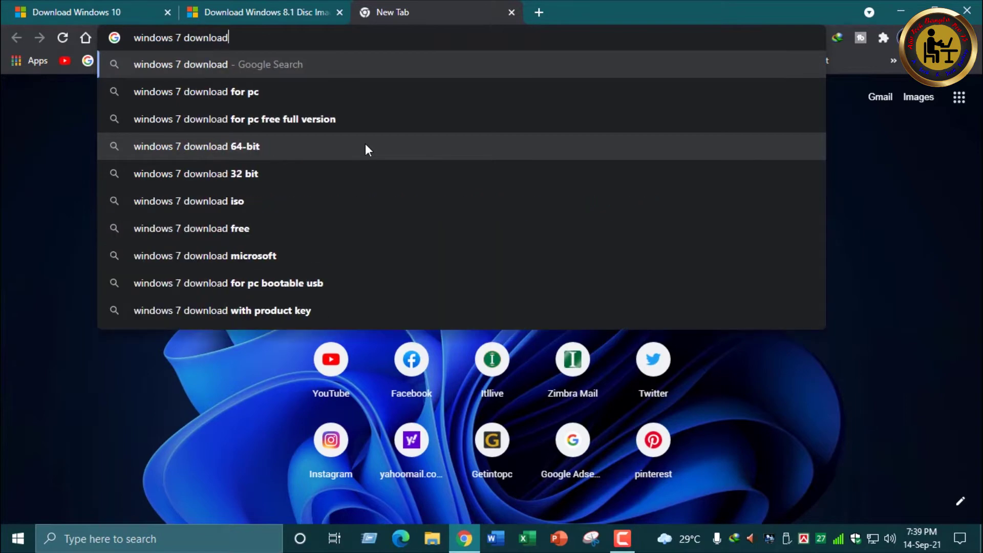
key(Return)
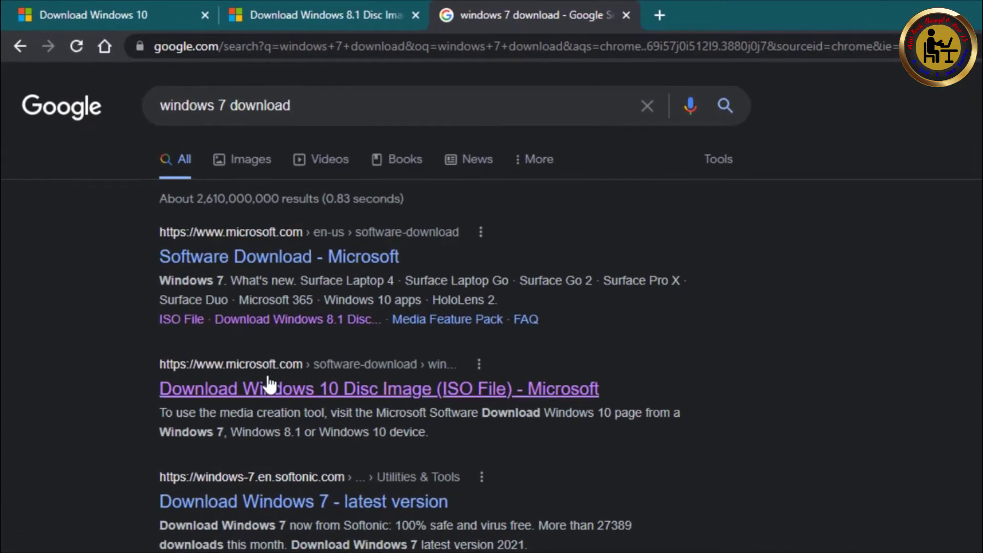
Open Microsoft's Windows 10 Disc Image and Software Download results in separate new tabs, and view both pages.
right_click(270, 388)
click(377, 392)
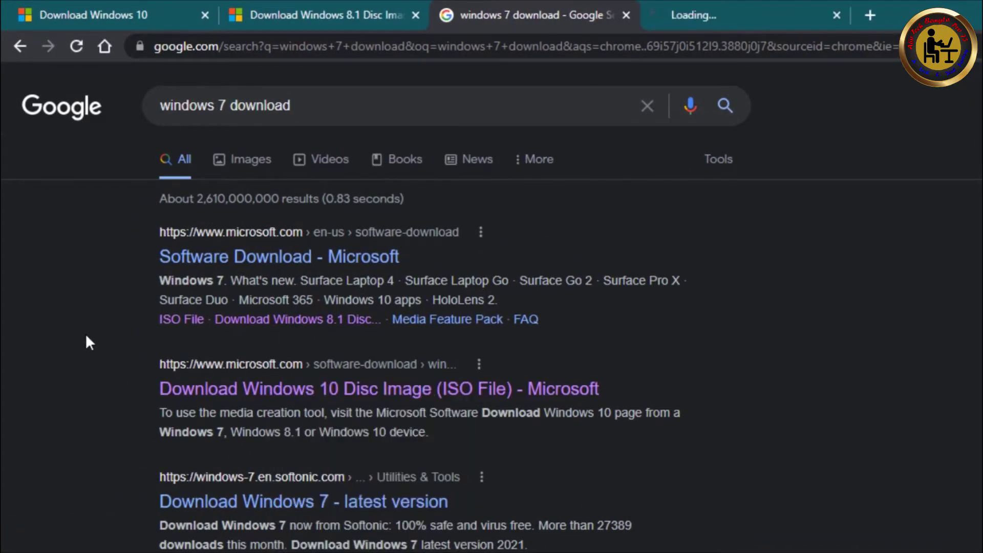
right_click(218, 263)
click(307, 277)
click(717, 15)
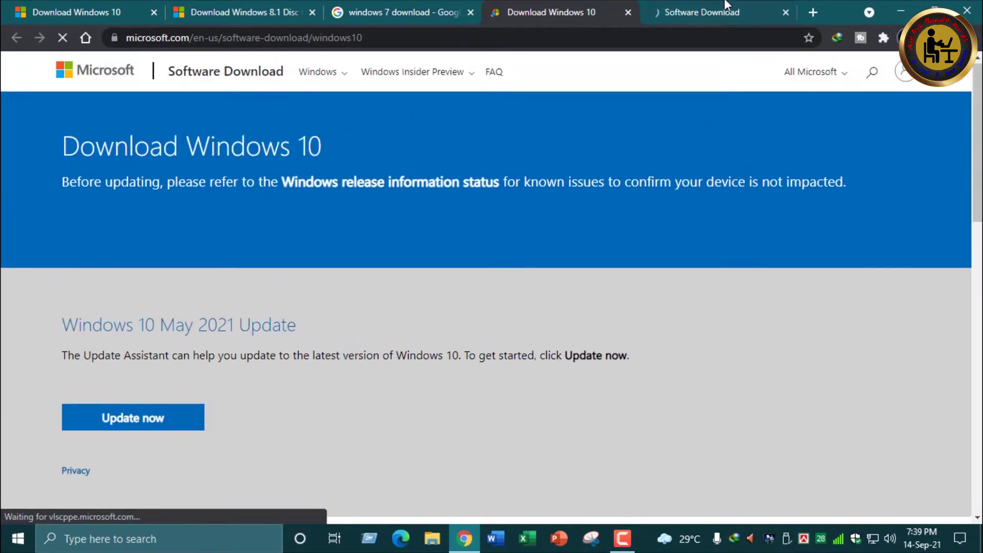
click(701, 14)
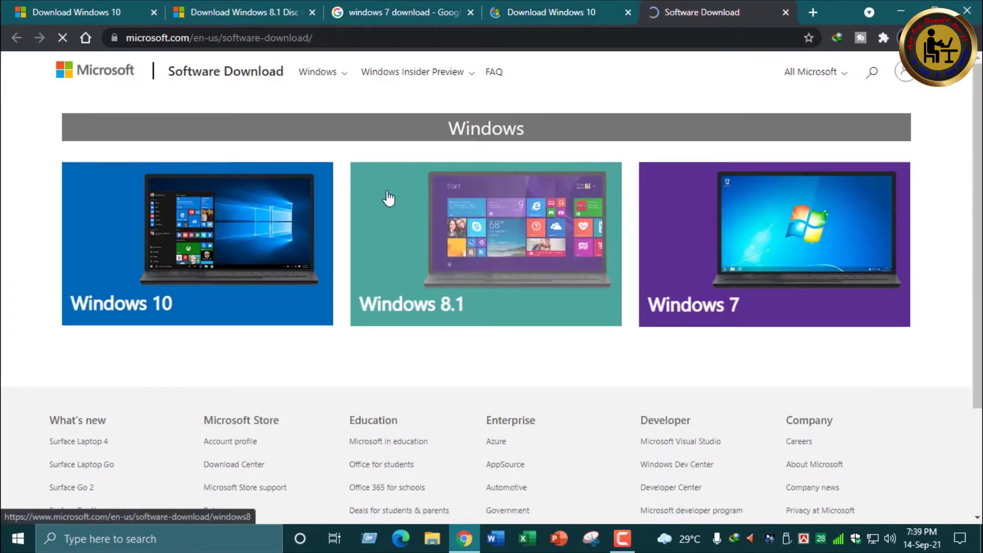
Open the Windows 7 page from Microsoft's Software Download site and examine its Important support notice.
click(719, 251)
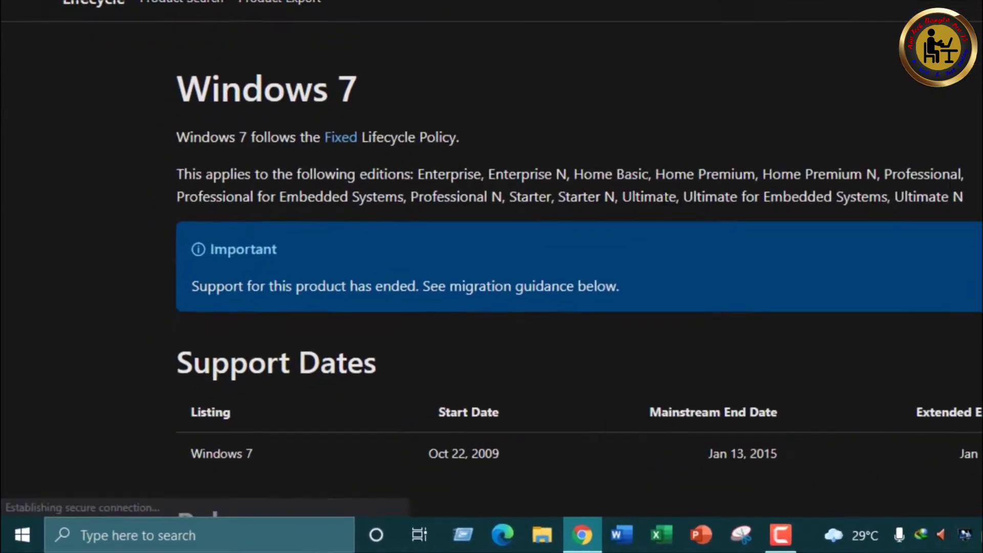
triple_click(289, 253)
click(941, 226)
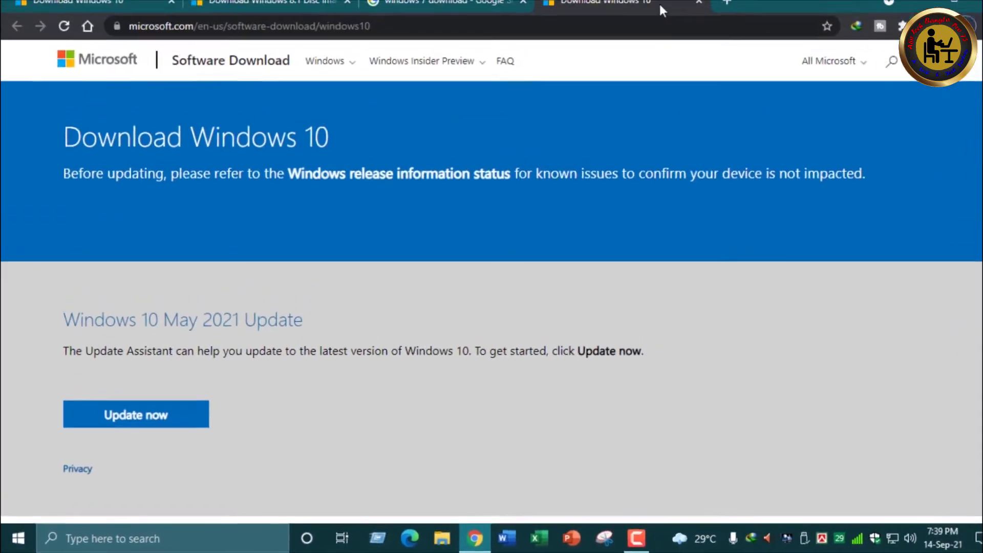
Close the extra download and search tabs, and return the remaining tab to the browser's home page.
click(681, 10)
click(512, 12)
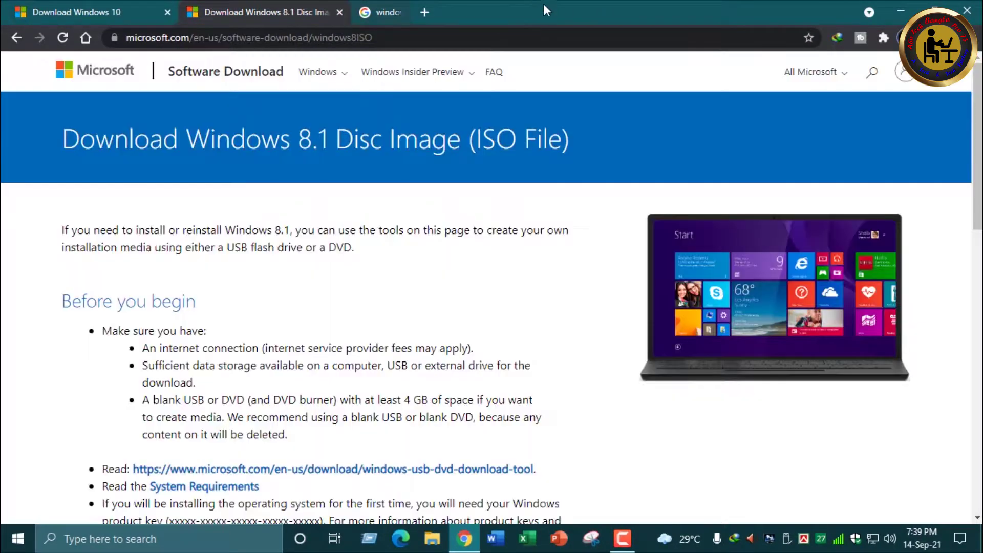
click(339, 11)
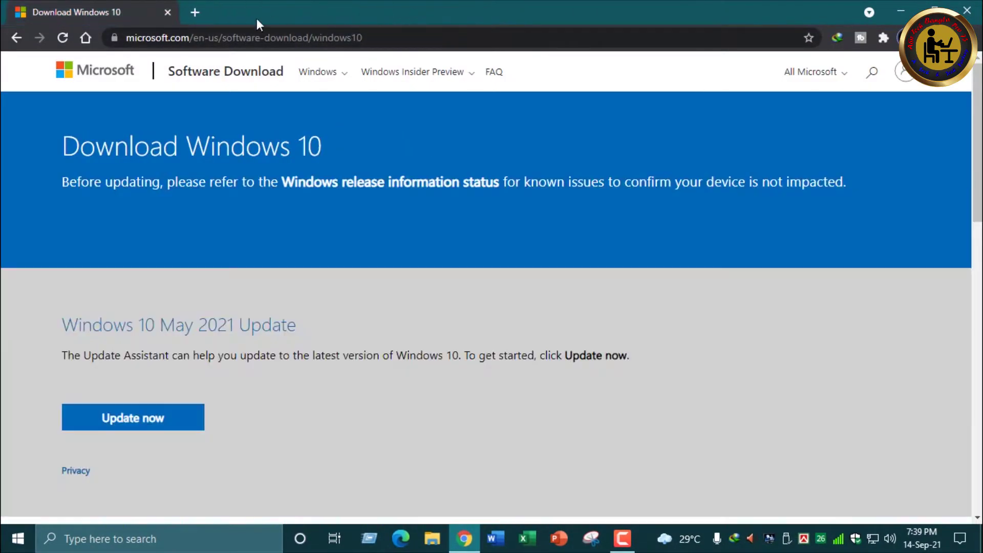
click(88, 41)
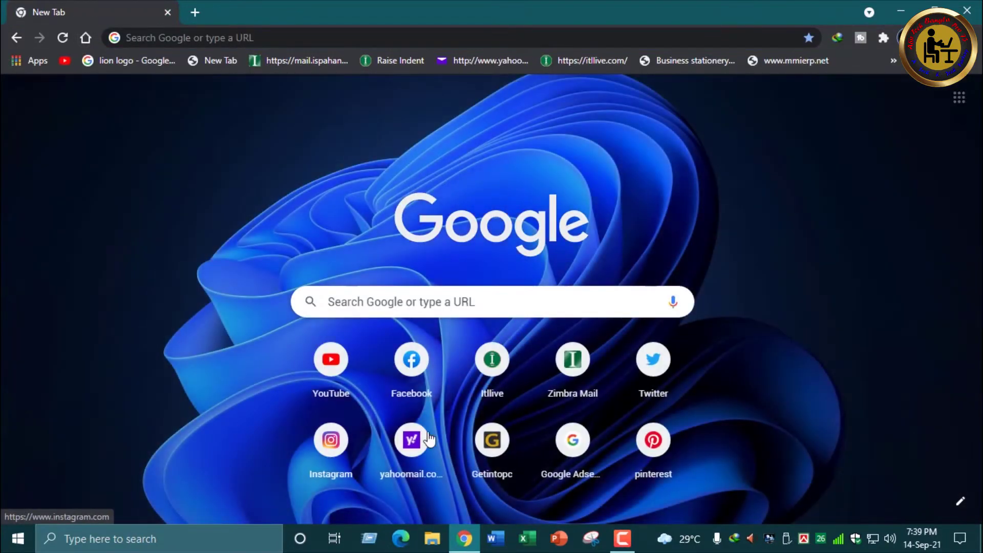
click(465, 538)
right_click(400, 186)
click(446, 227)
click(464, 537)
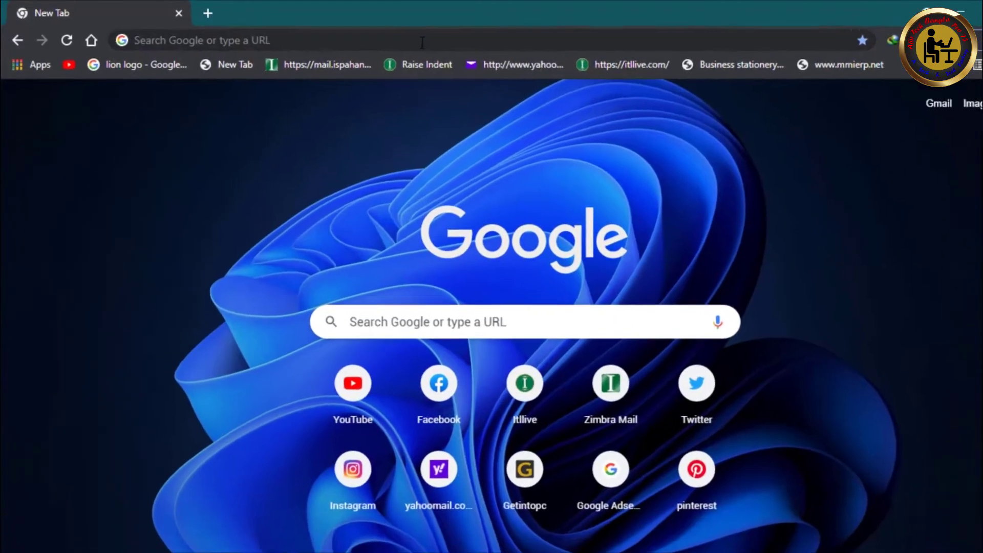
Search the web for "rufus".
click(405, 42)
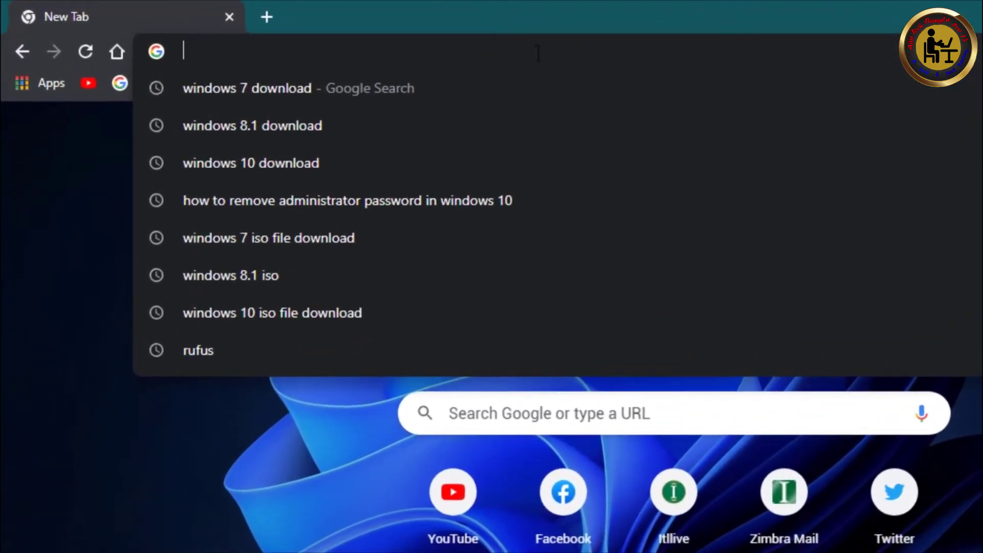
text(rufus)
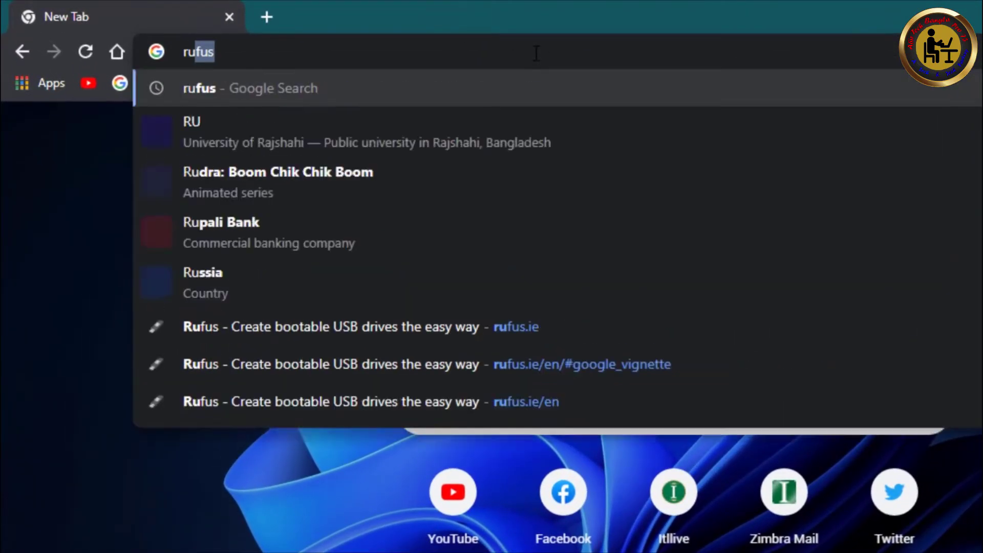
key(Return)
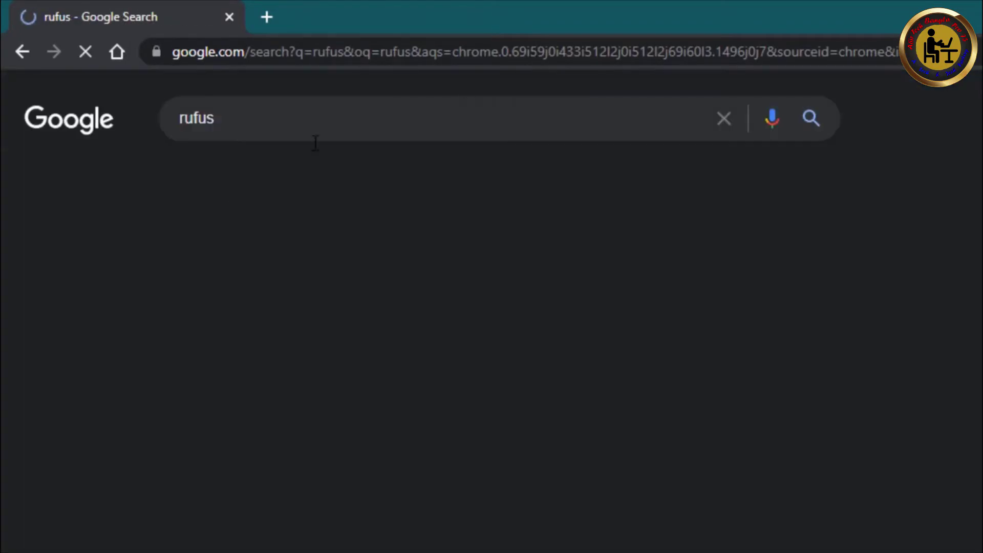
Open the official Rufus website from the search results and find the Rufus 3.15 link in its Download section.
click(260, 304)
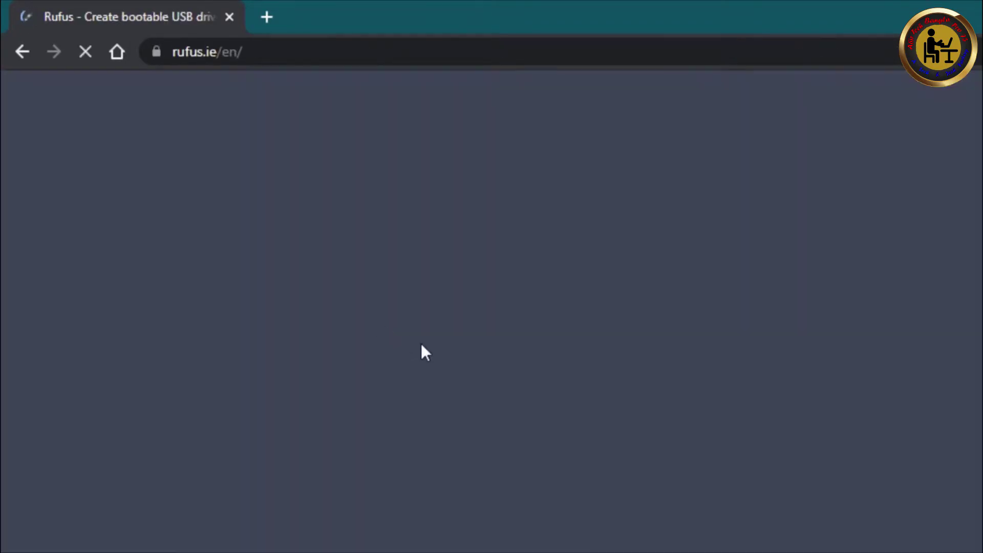
scroll(430, 353, down, 6)
scroll(365, 349, down, 5)
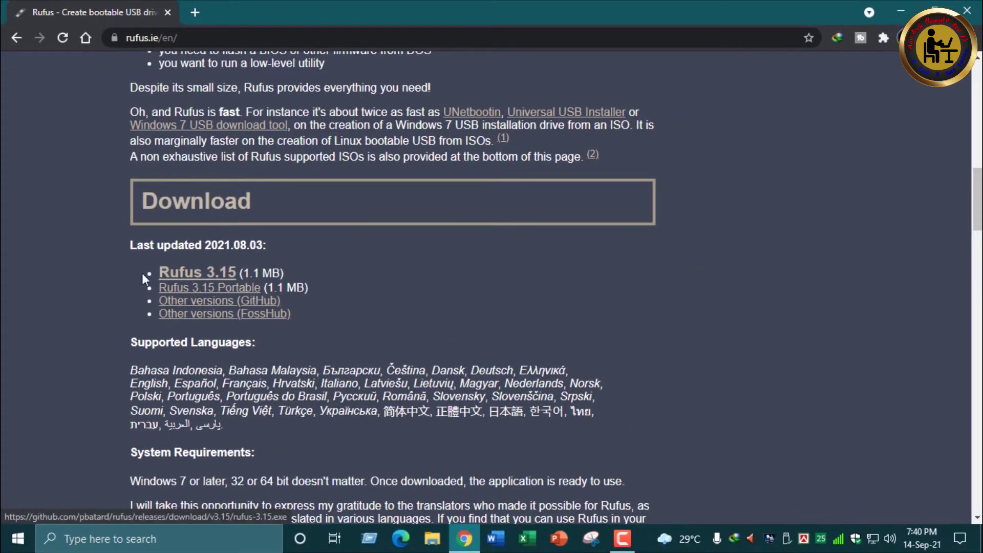
drag(155, 278, 327, 275)
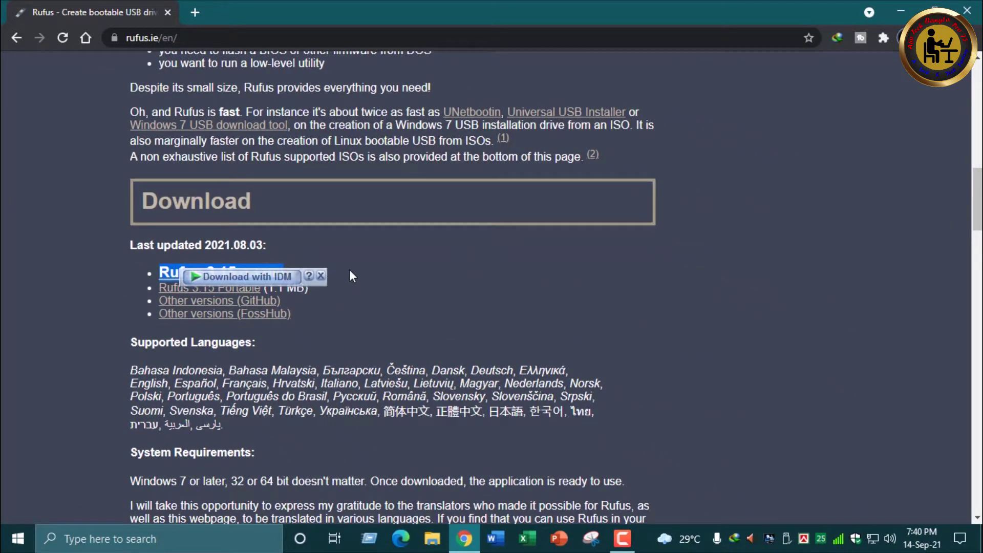
click(345, 269)
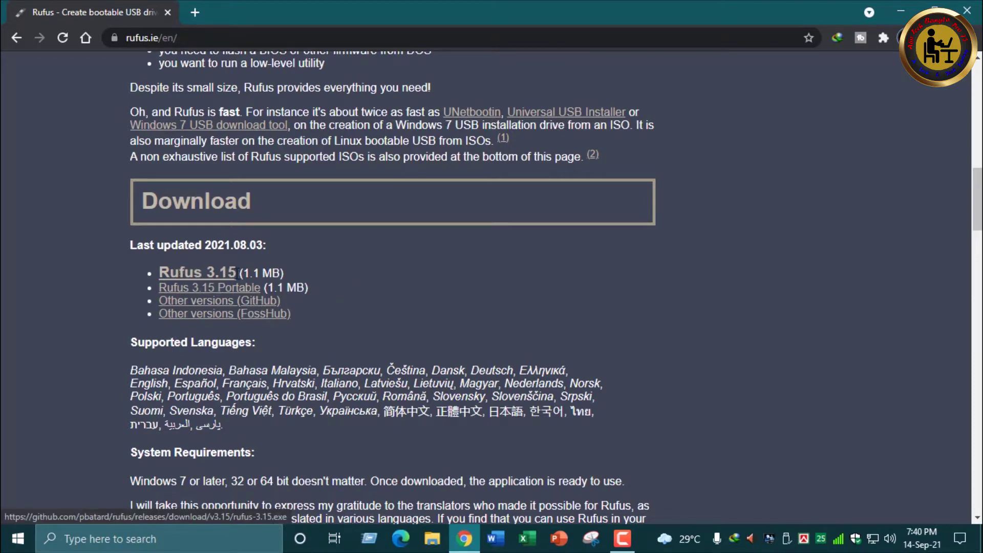
Return the browser to its home page, minimise it and refresh the desktop.
click(86, 39)
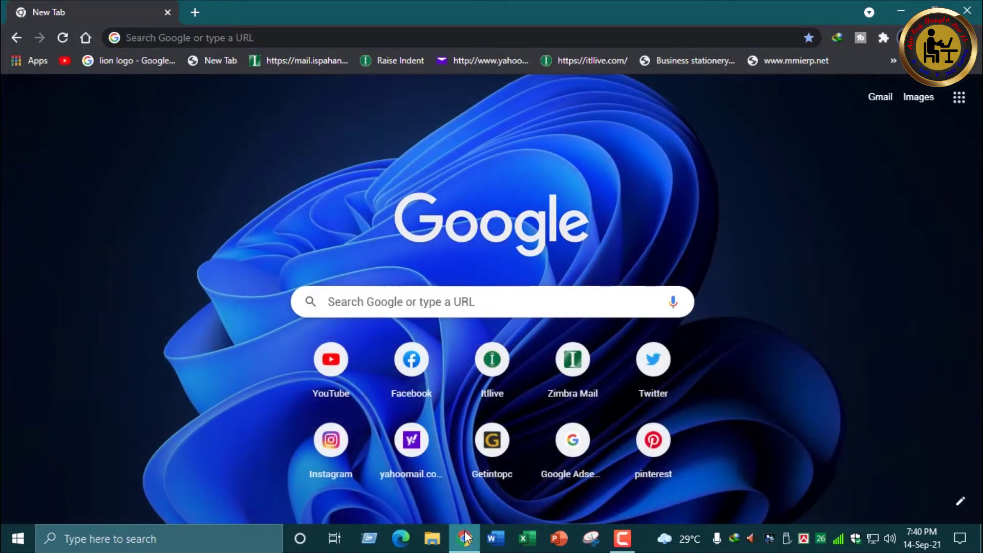
click(464, 537)
right_click(371, 202)
click(402, 238)
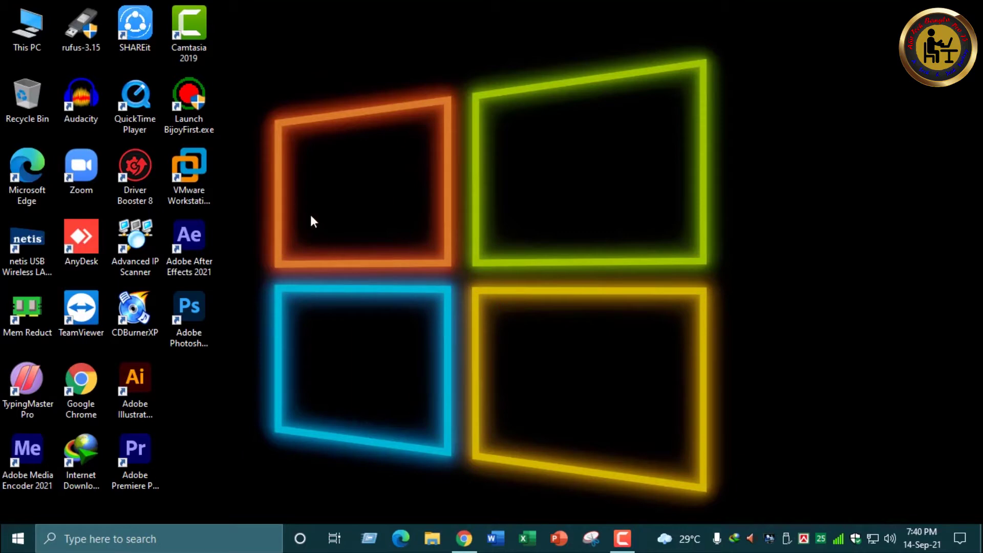
View the format settings of the ESD-ISO (D:) drive in This PC, and close them and the window without formatting.
double_click(27, 28)
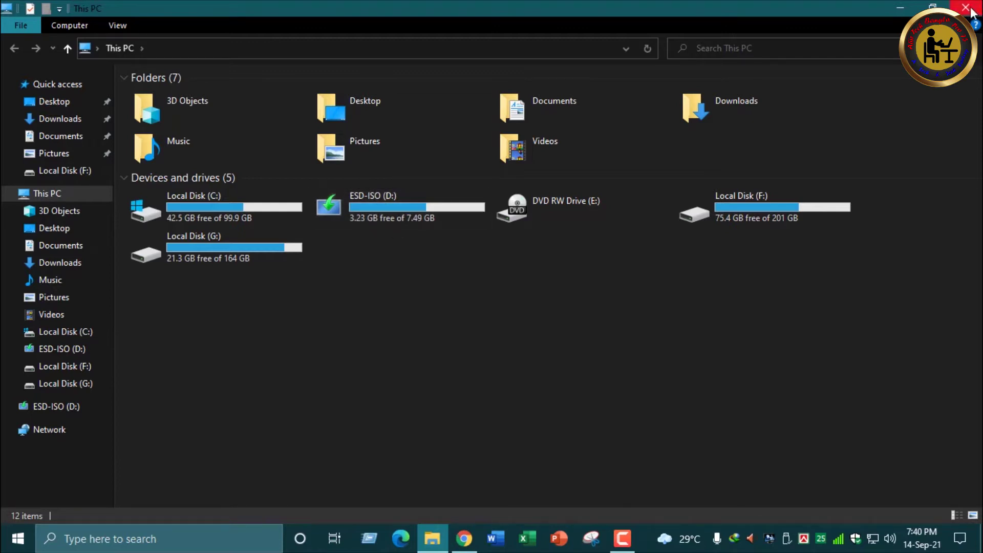
click(335, 220)
key(shift+F10)
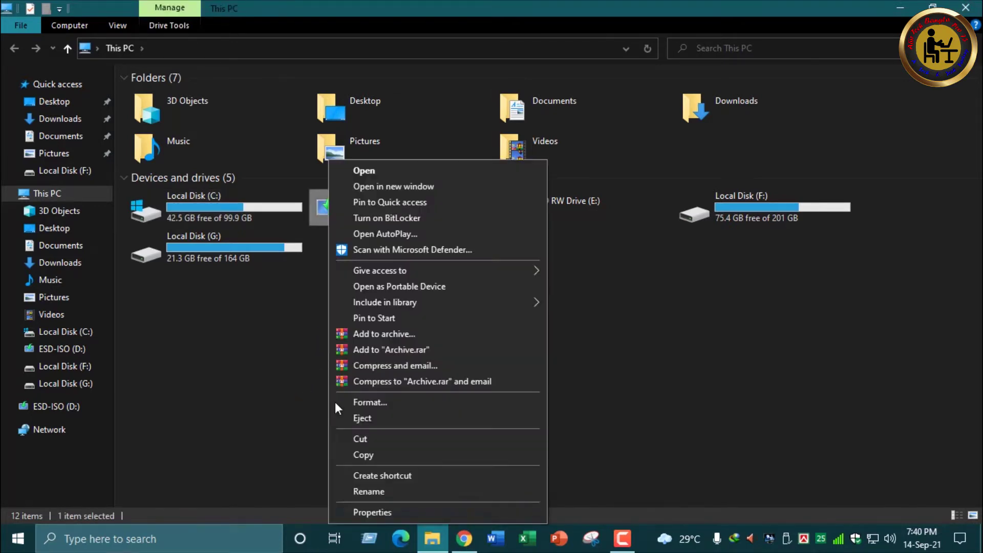
click(380, 407)
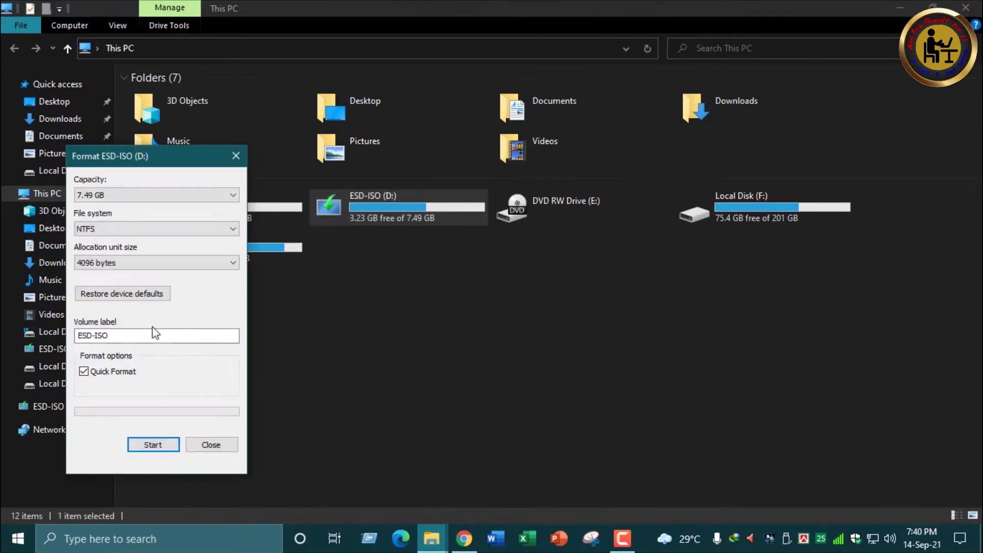
click(214, 449)
right_click(345, 337)
click(383, 393)
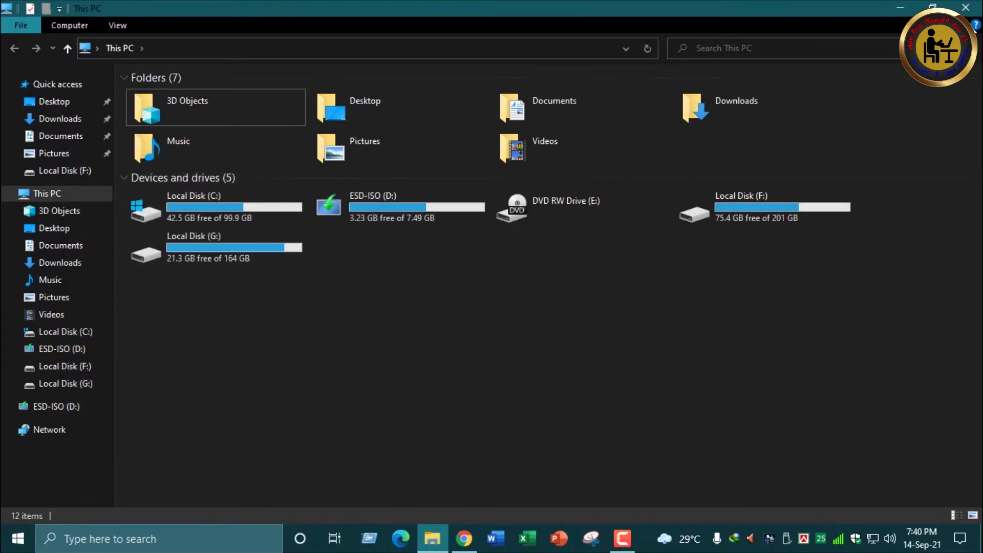
click(965, 7)
Launch rufus-3.15 from the desktop and reposition its window.
right_click(514, 121)
click(548, 164)
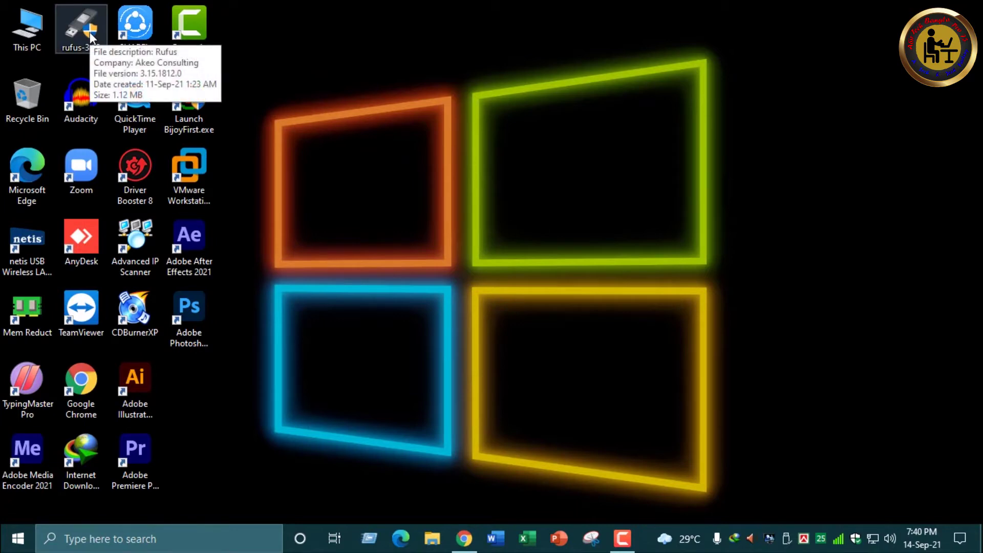
click(89, 33)
right_click(89, 34)
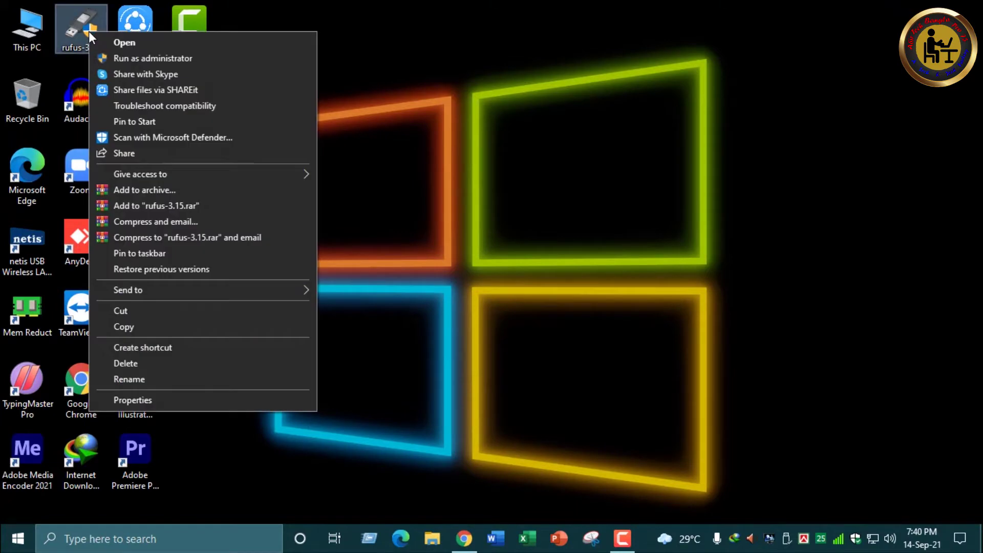
click(507, 55)
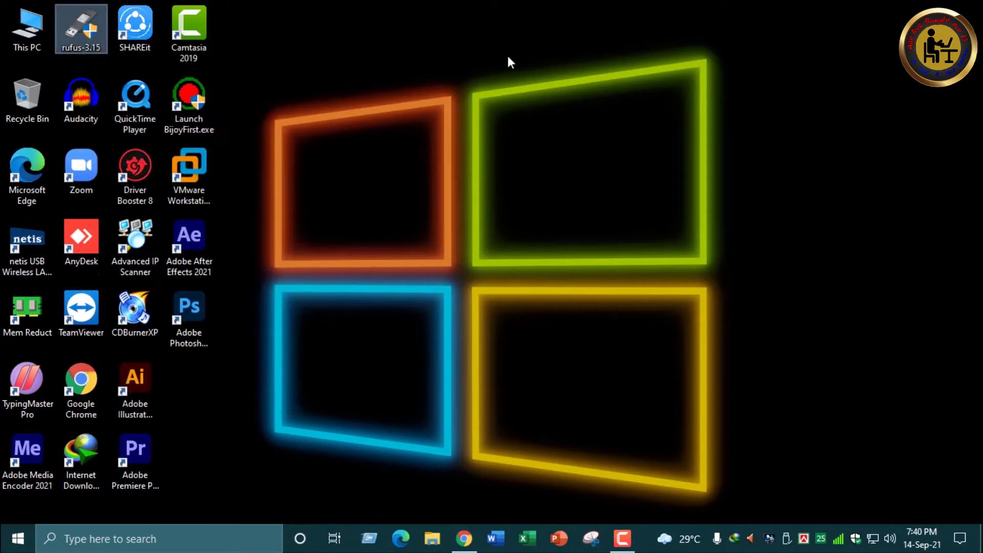
double_click(96, 29)
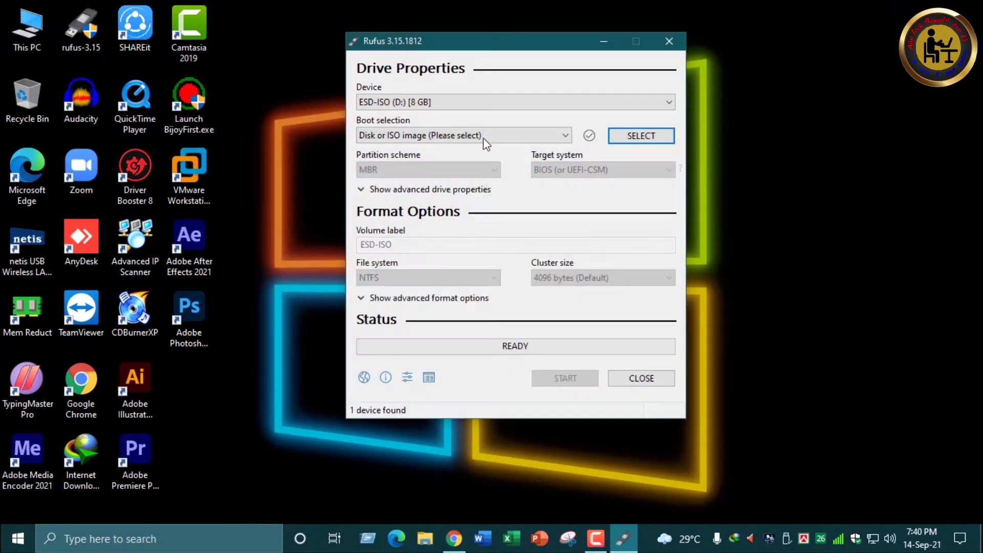
drag(501, 46, 463, 53)
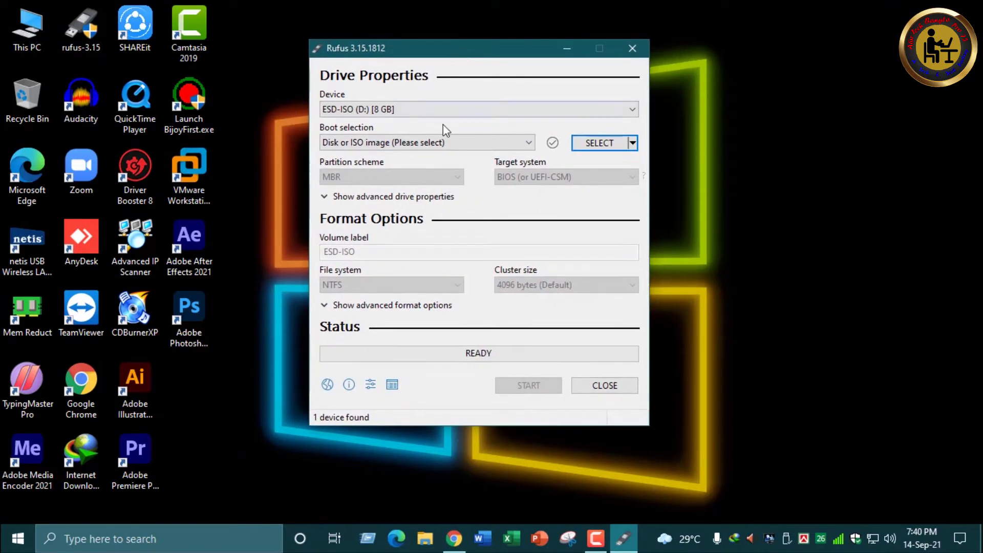
Open This PC, examine the listed folders and drives, including ESD-ISO (D:), and close the window.
double_click(14, 32)
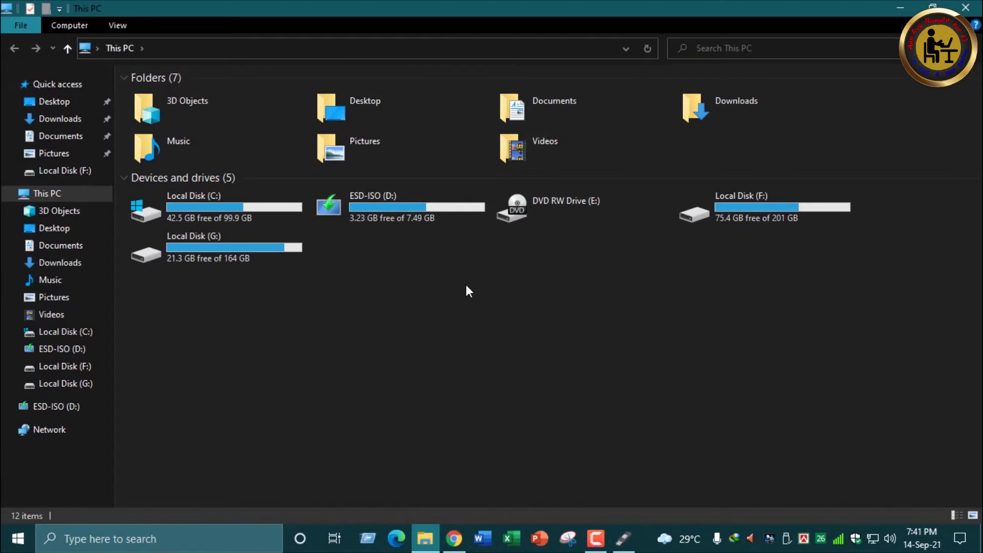
drag(465, 285, 359, 229)
drag(970, 306, 119, 198)
click(800, 321)
drag(865, 306, 116, 191)
click(466, 301)
click(966, 7)
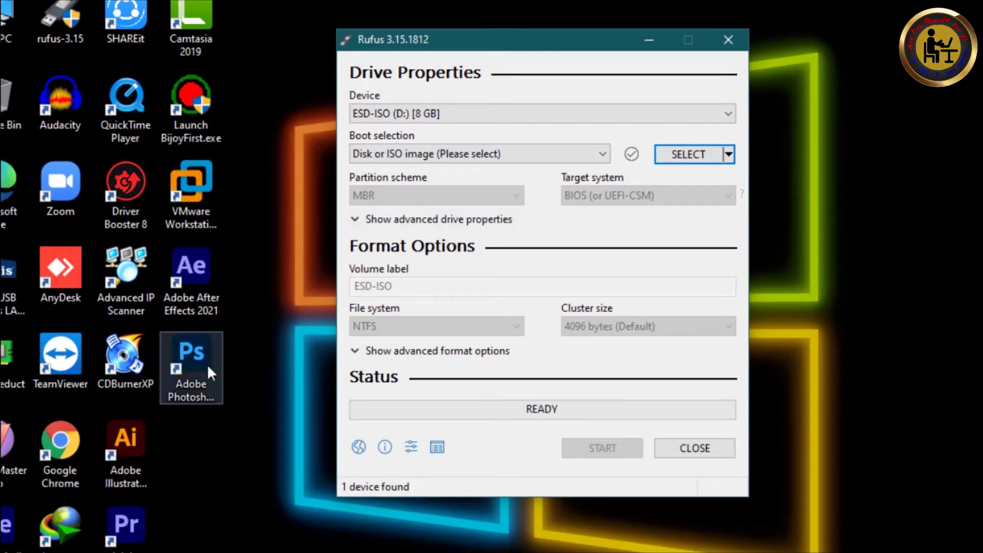
click(307, 30)
click(609, 267)
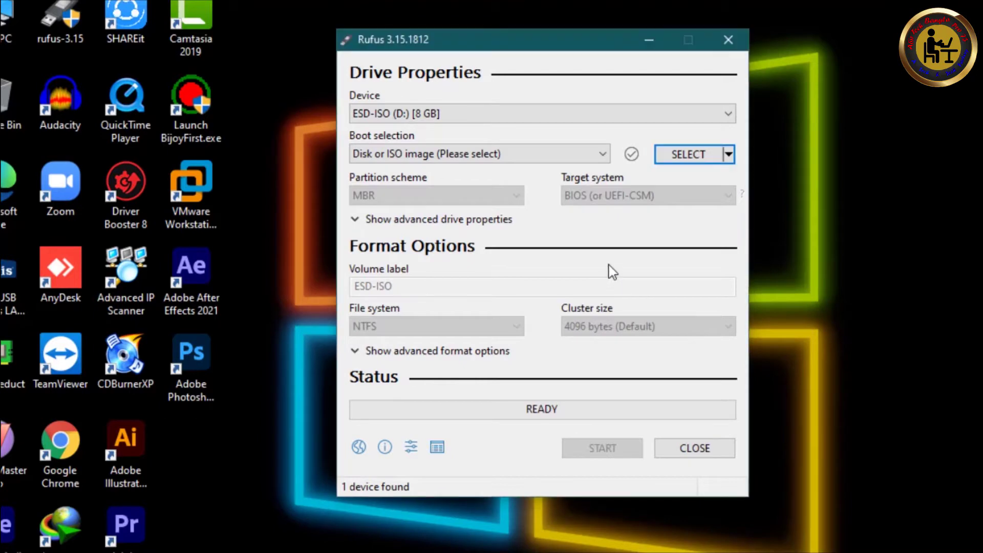
right_click(290, 116)
click(346, 164)
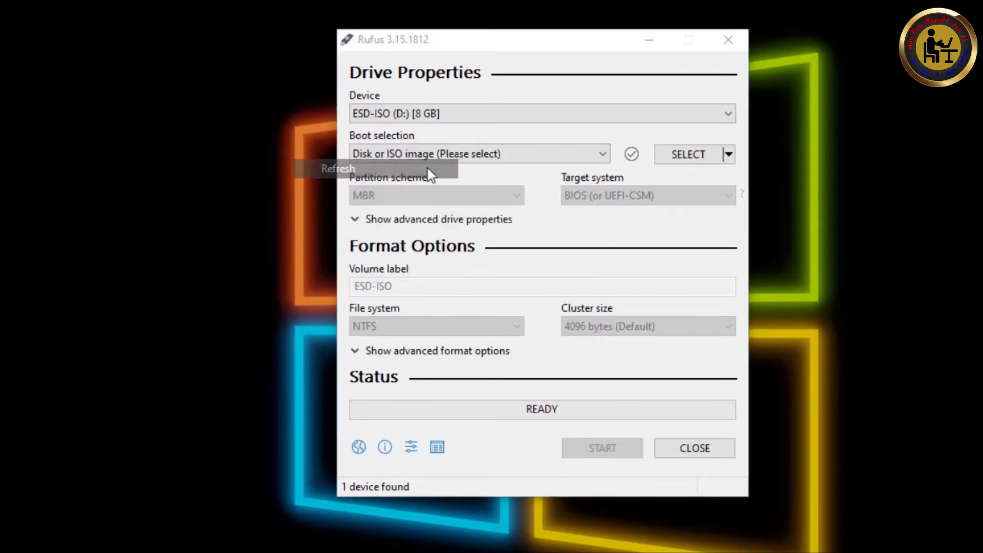
click(430, 175)
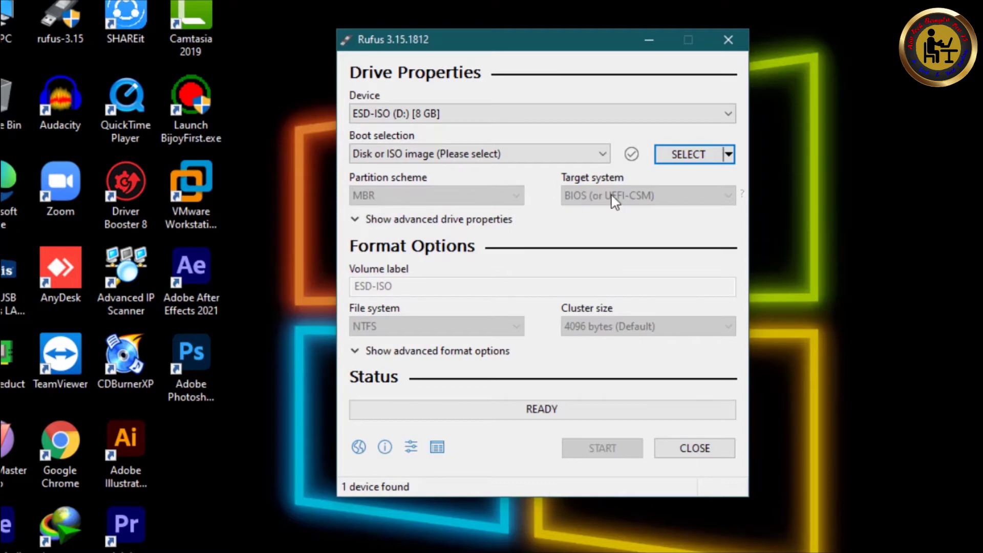
Choose ESD-ISO (D:) [8 GB] as the Rufus device and Disk or ISO image as the boot selection.
click(498, 114)
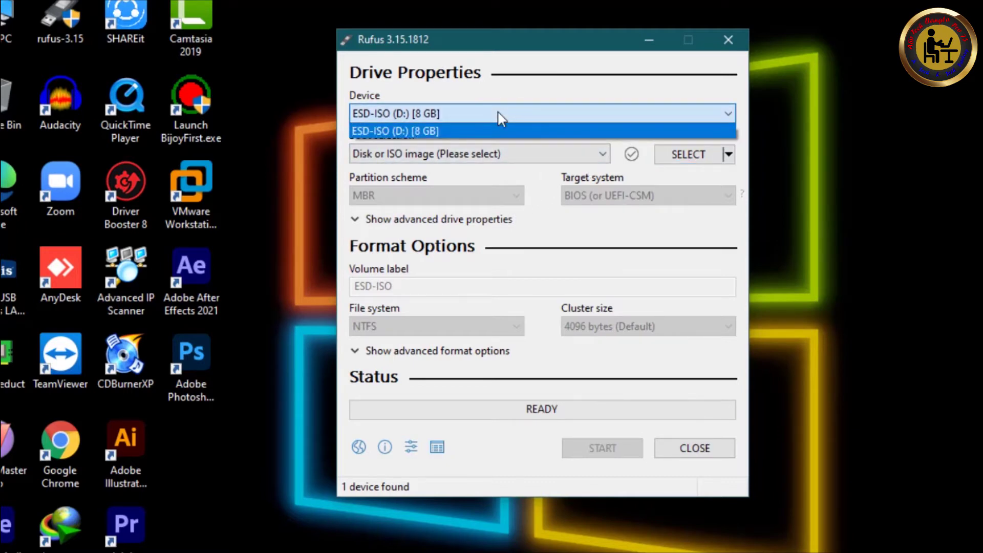
click(484, 130)
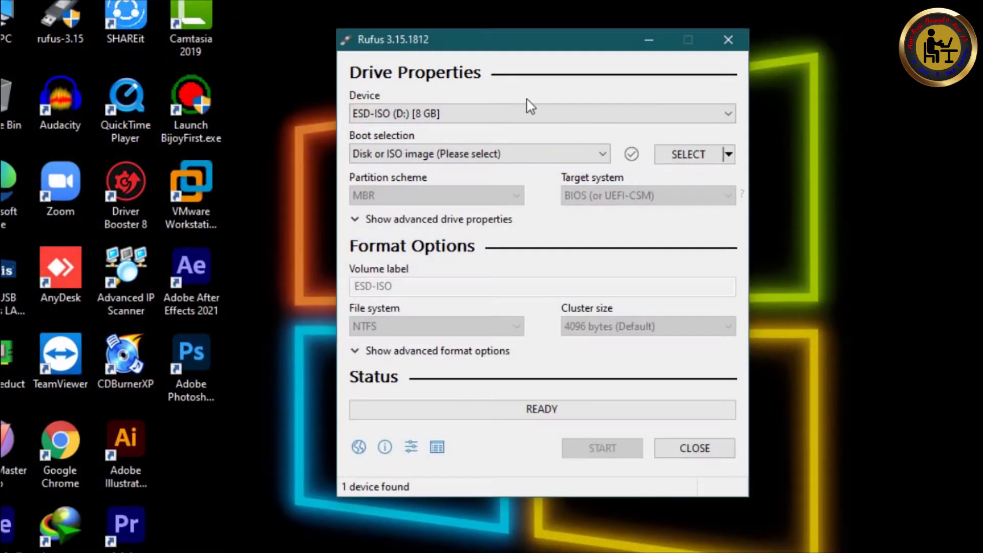
click(512, 116)
click(512, 127)
click(555, 155)
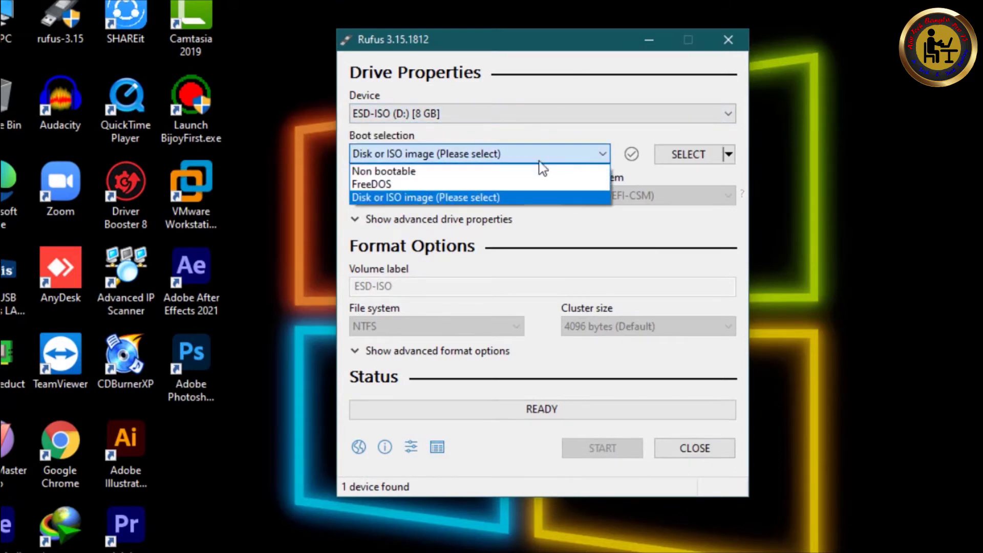
click(428, 199)
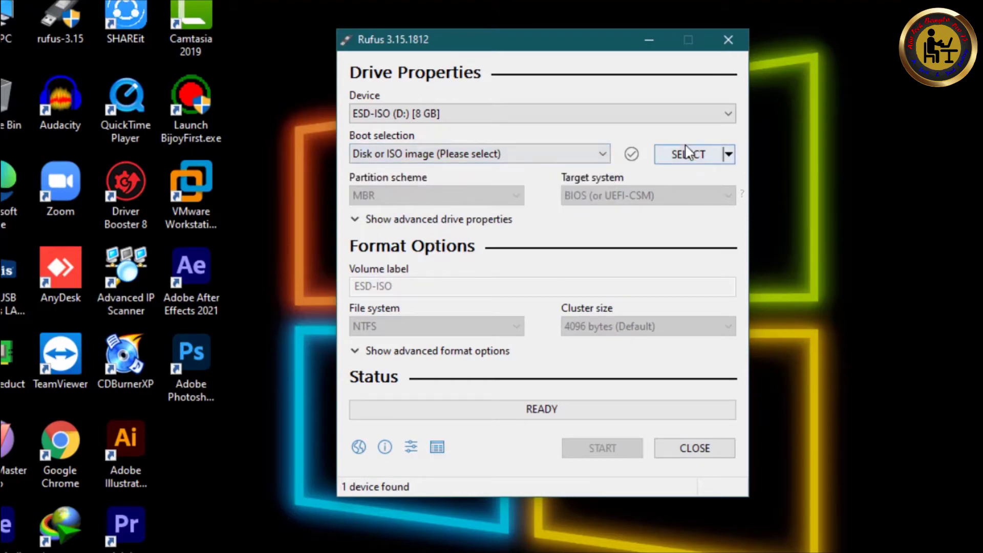
Switch Rufus from selecting a local image to downloading one, and start the ISO download.
click(728, 155)
click(712, 195)
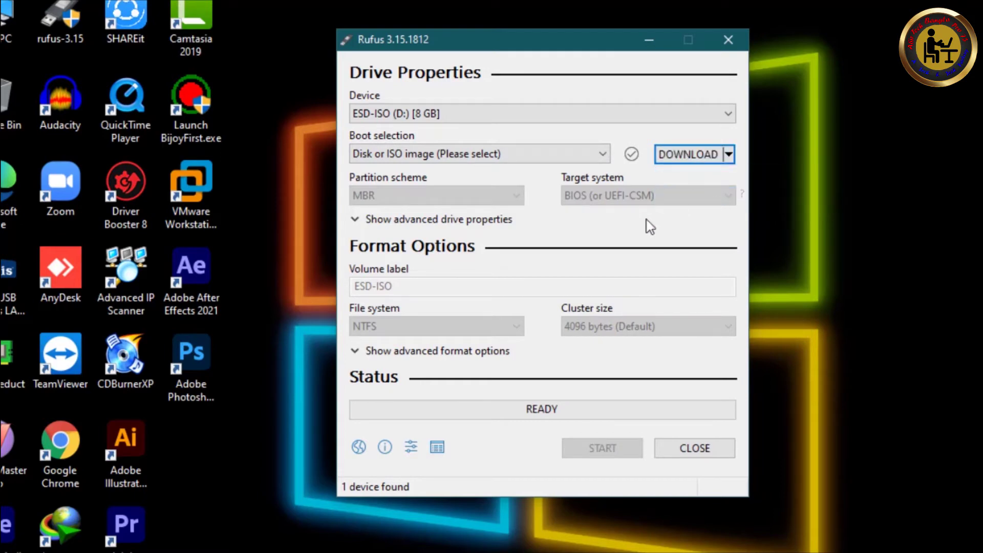
click(677, 160)
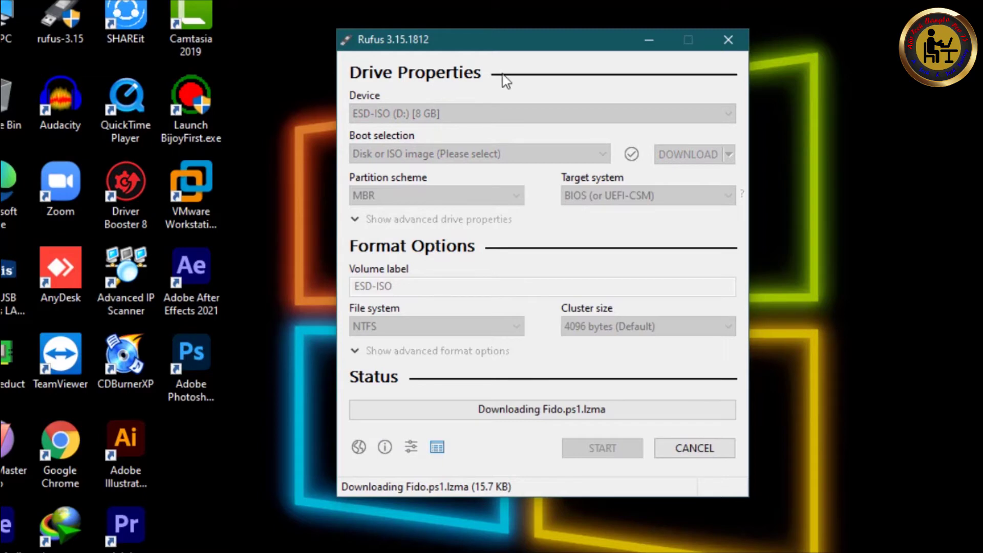
drag(533, 49, 511, 51)
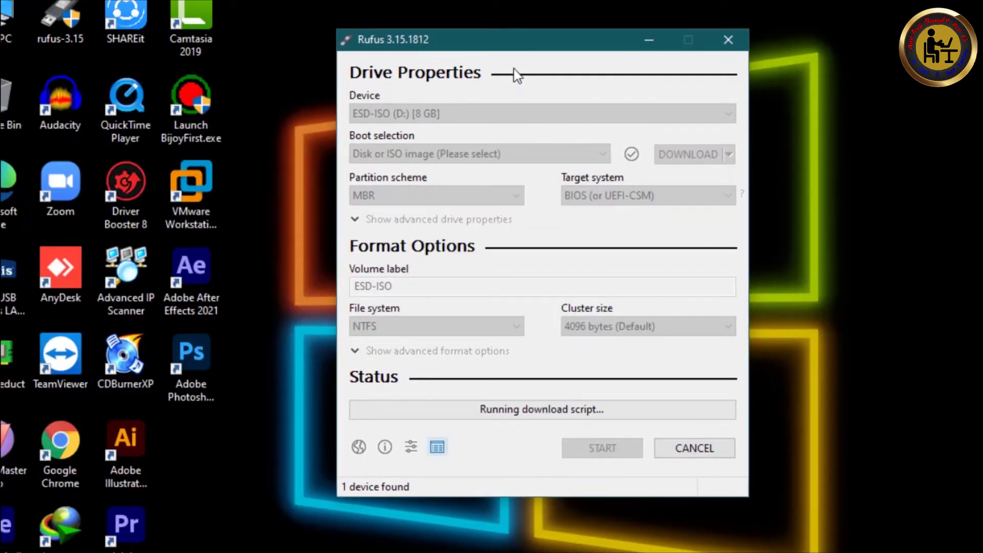
drag(502, 40, 487, 66)
click(571, 197)
click(739, 255)
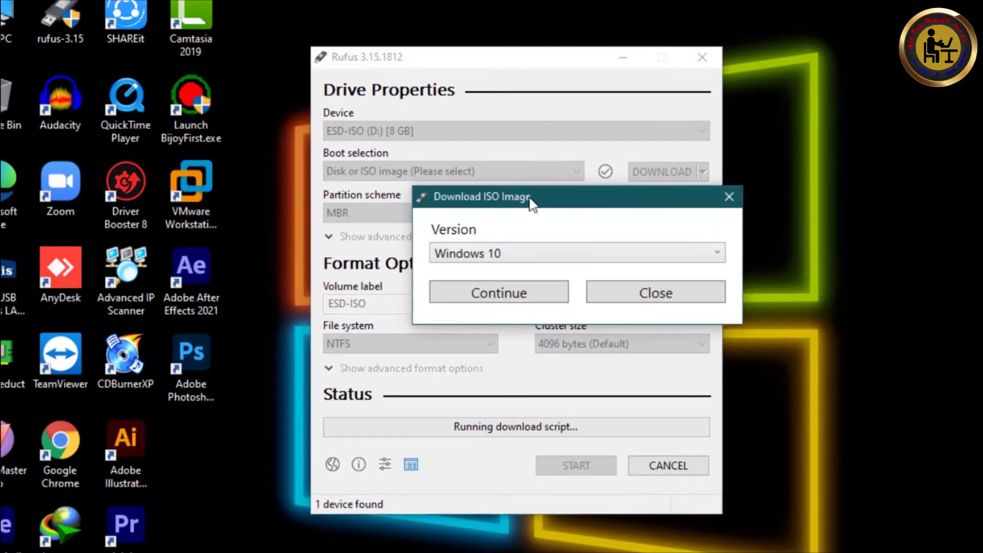
Set the version to Windows 10 in the Download ISO Image dialog.
drag(531, 195, 485, 148)
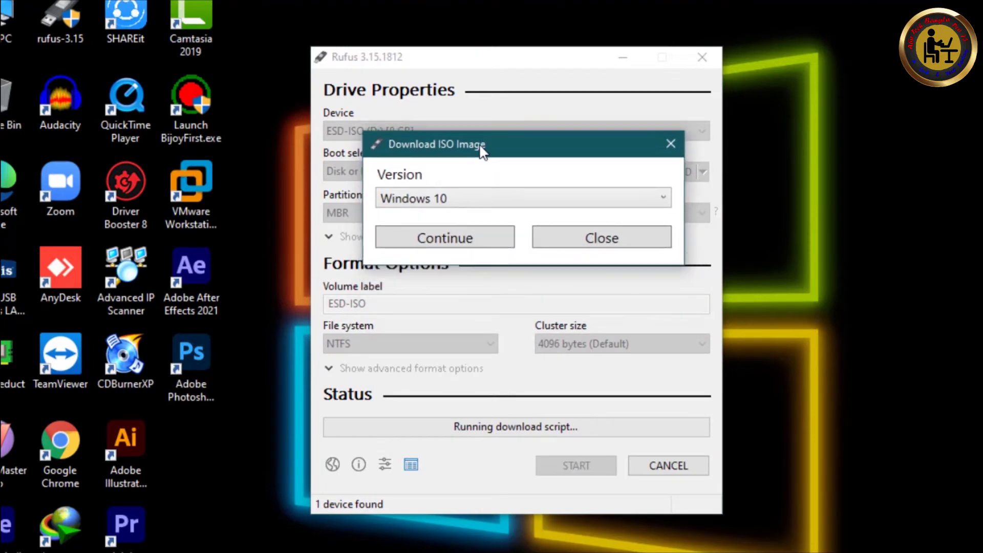
click(487, 201)
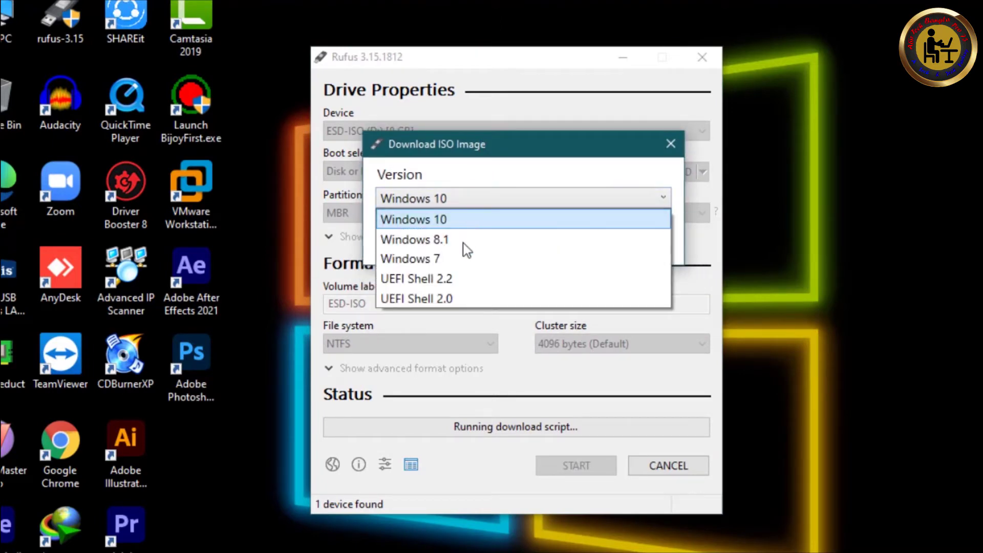
click(475, 218)
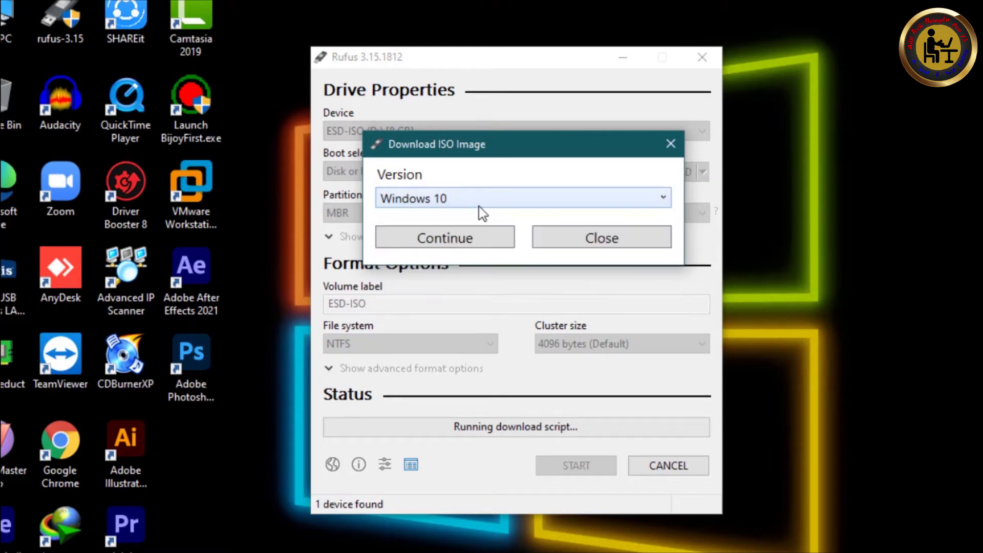
mouse_move(476, 140)
mouse_down()
mouse_move(442, 137)
mouse_move(459, 136)
mouse_up()
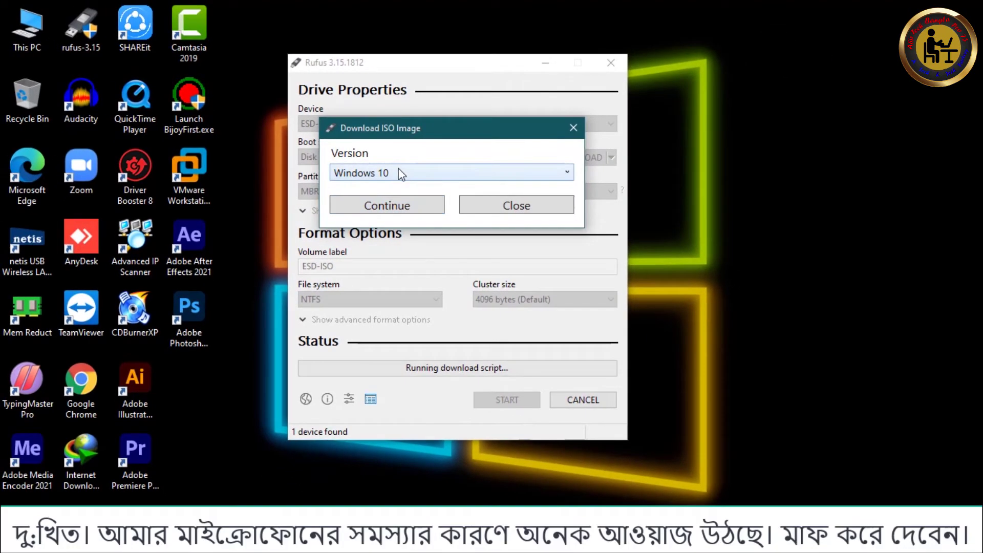
click(445, 190)
click(400, 173)
click(401, 173)
click(401, 173)
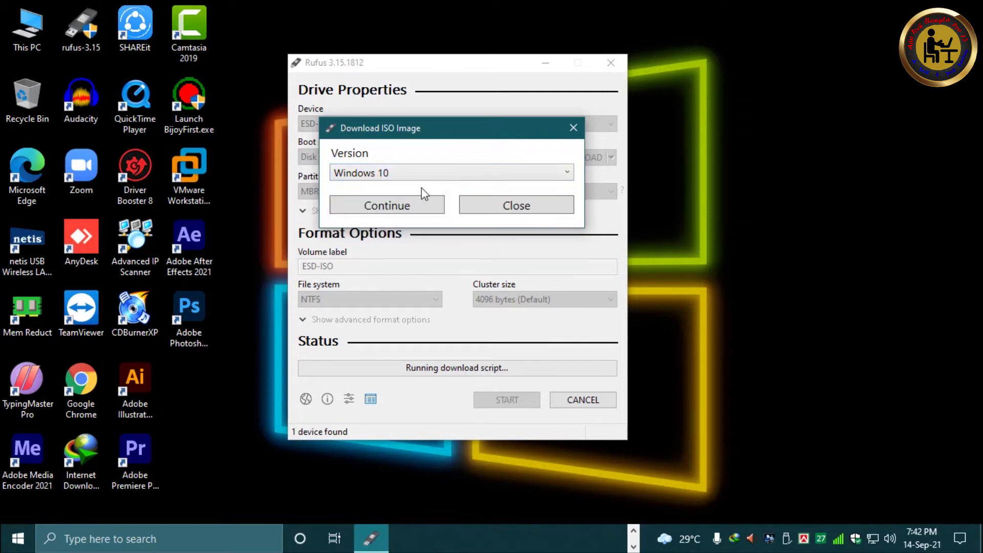
Continue with Windows 10, review the available releases, and choose 21H1 (Build 19043.985 - 2021.05).
click(402, 211)
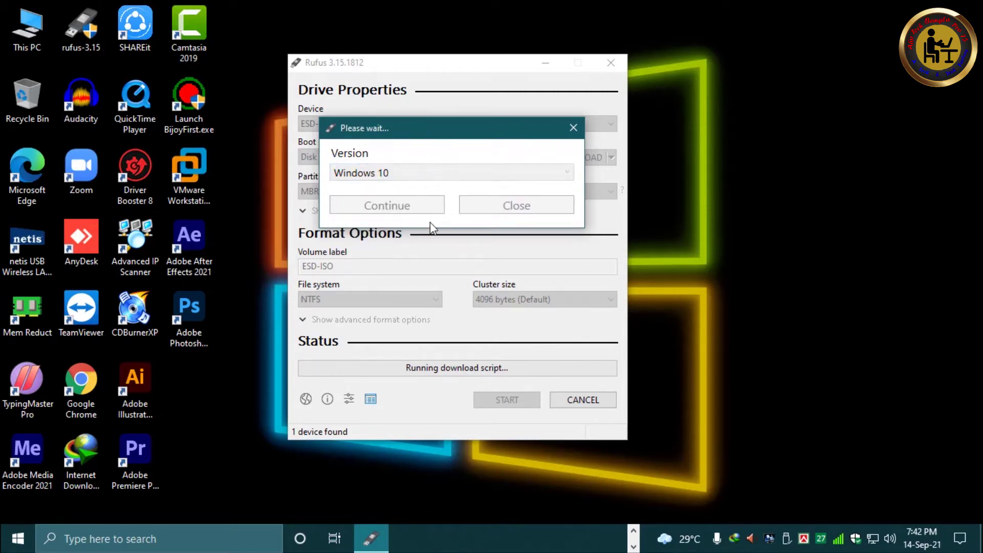
click(400, 216)
click(401, 216)
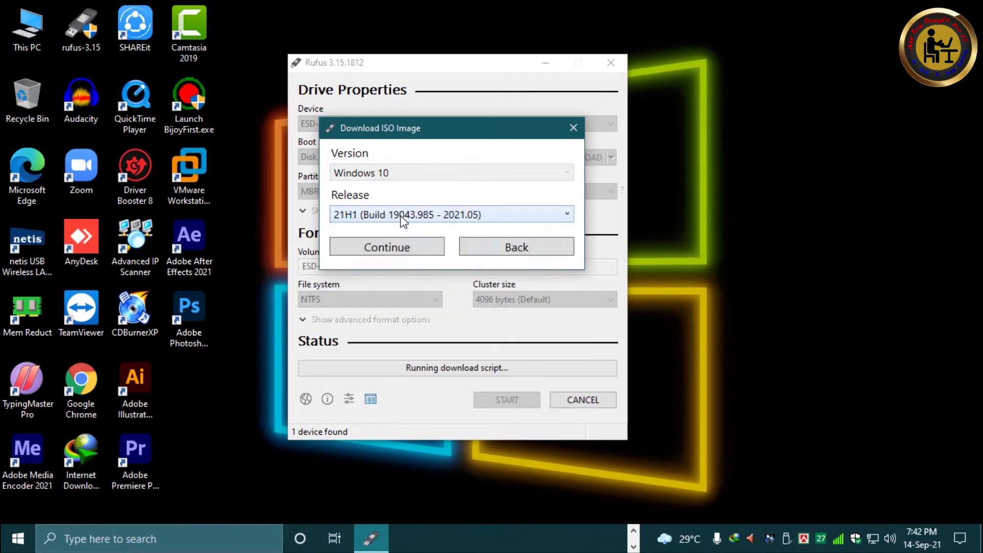
click(401, 216)
scroll(405, 399, down, 2)
scroll(406, 408, down, 2)
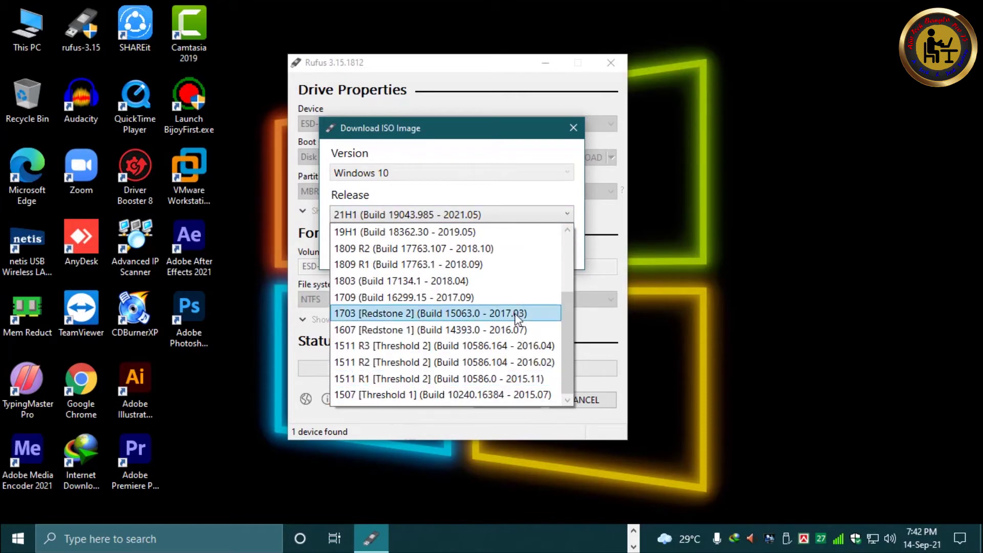
scroll(548, 320, up, 2)
scroll(549, 321, down, 2)
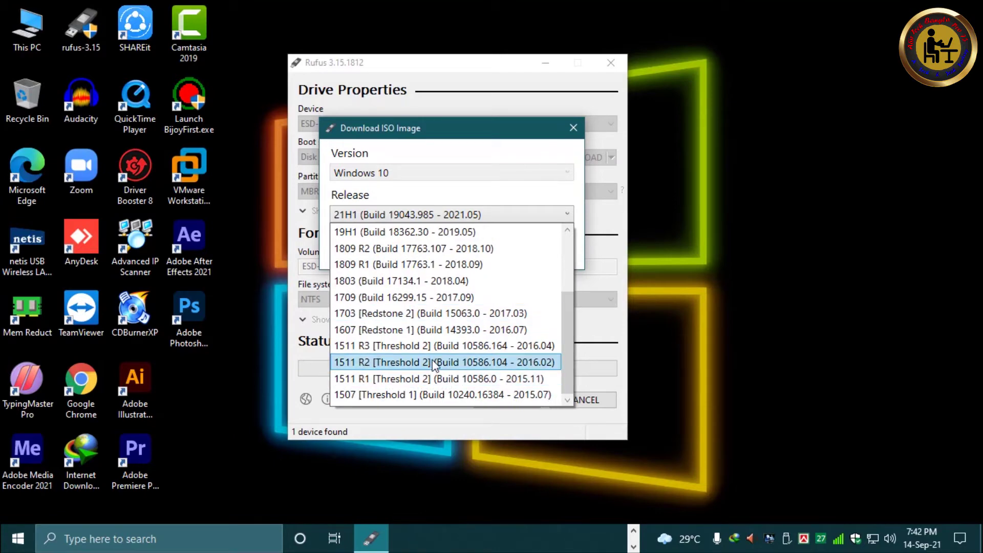
scroll(434, 365, up, 2)
click(387, 233)
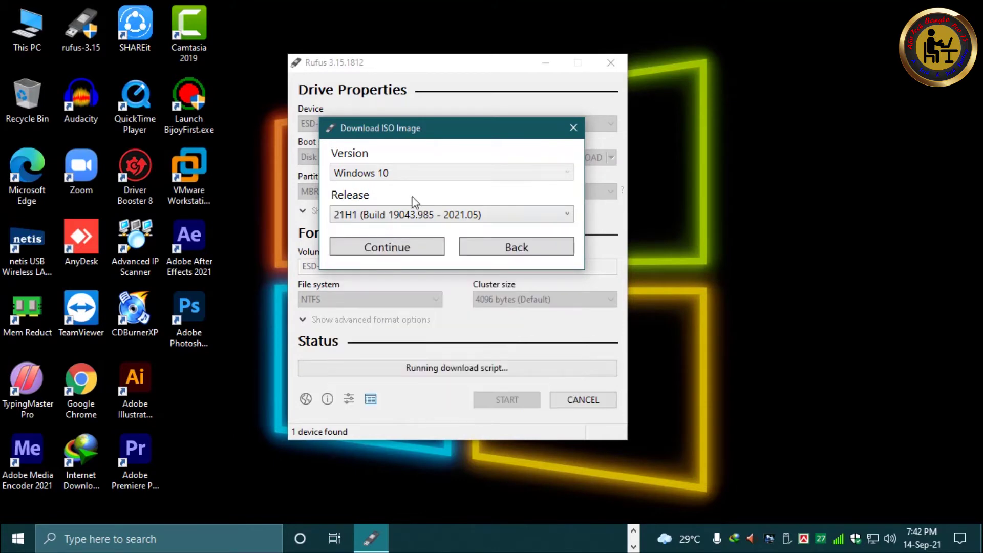
Run winver to check the installed Windows version and build against the chosen release, and close the About Windows window.
click(220, 538)
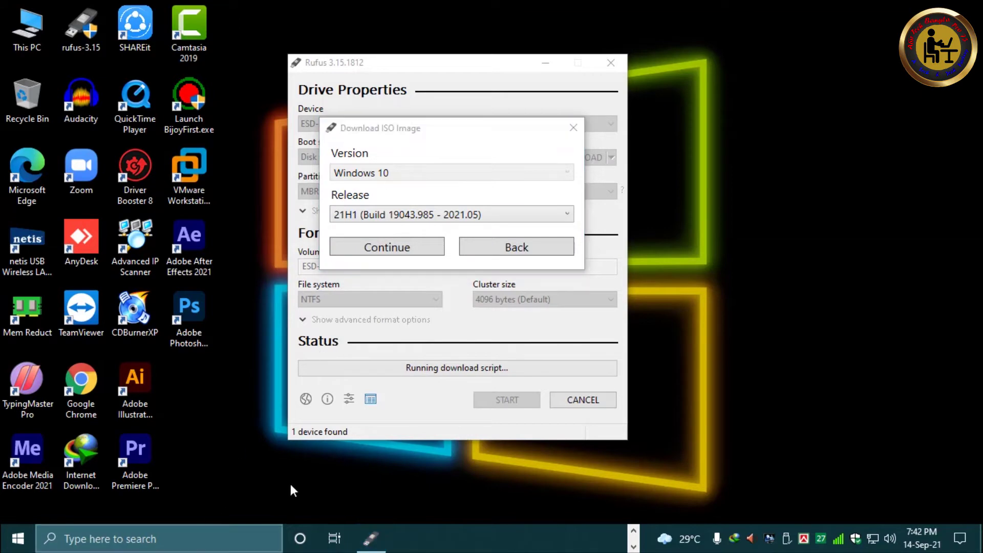
text(winver)
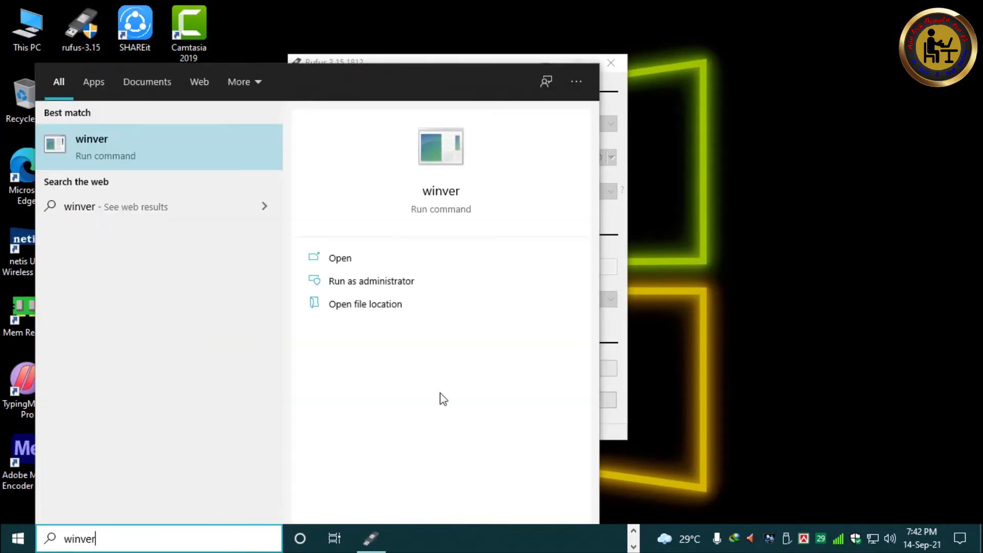
key(Return)
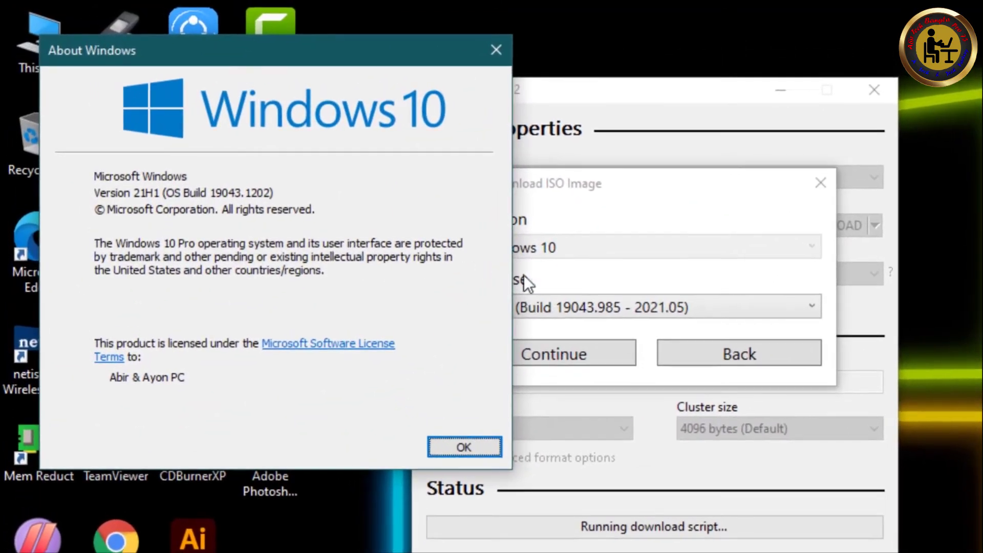
click(403, 197)
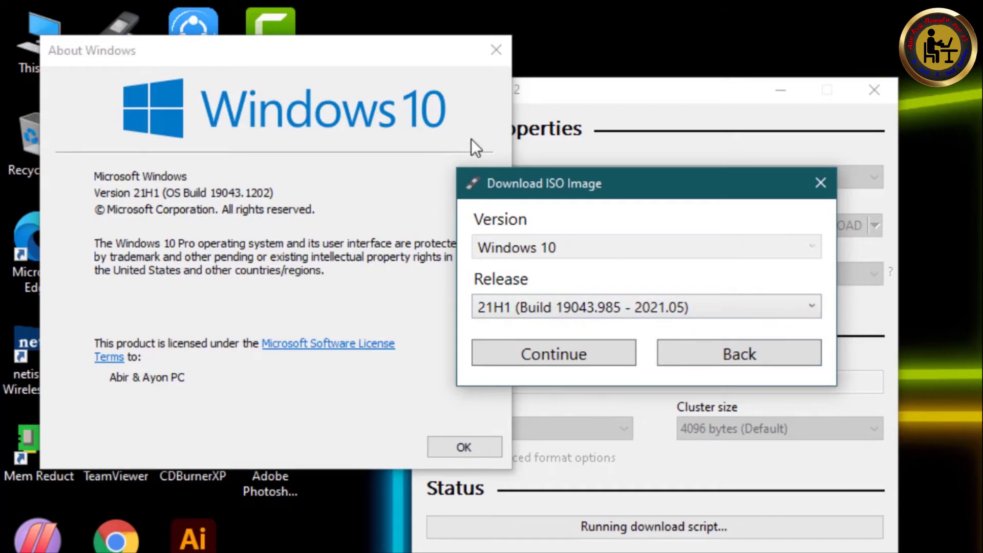
click(504, 59)
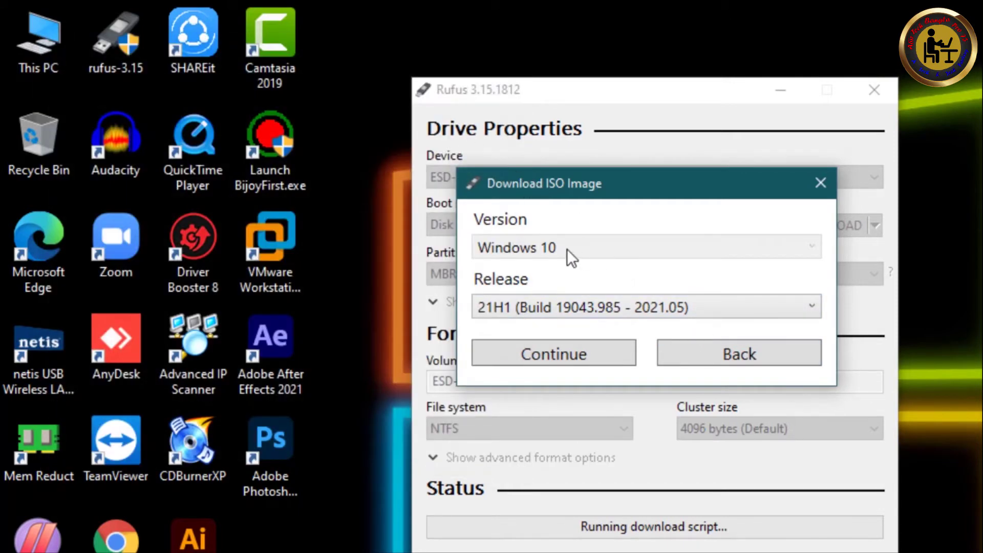
Accept the release, and choose the Windows 10 Home/Pro edition and English International as the language.
click(566, 351)
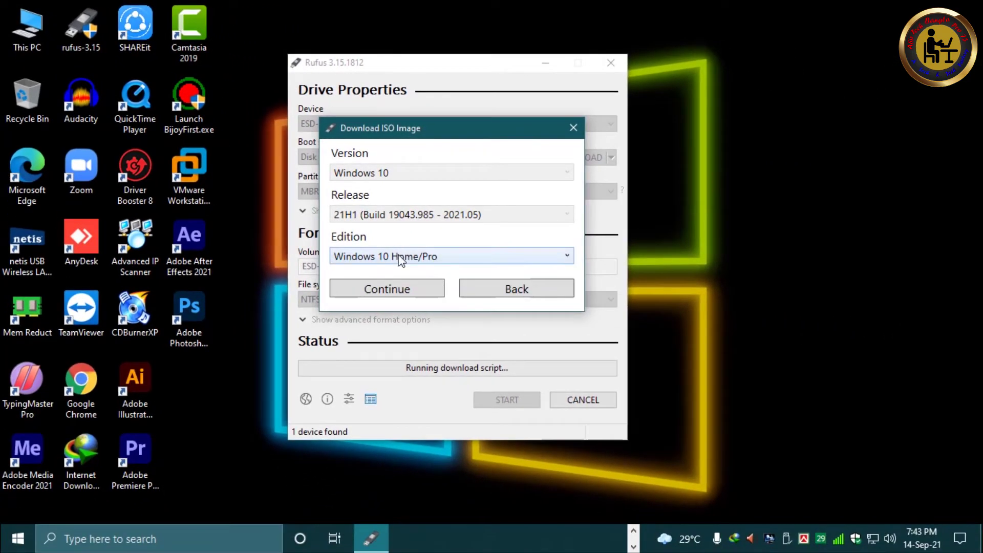
click(400, 258)
click(400, 258)
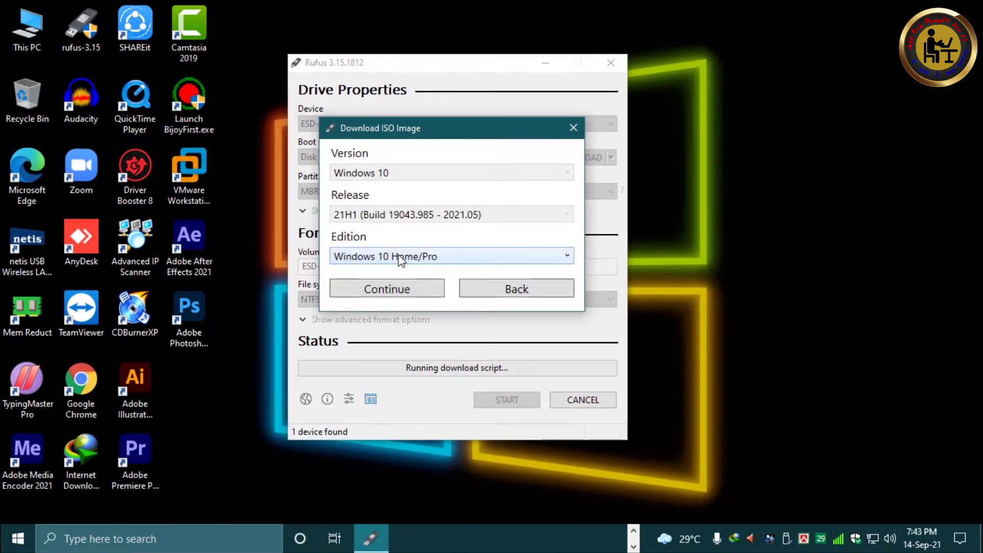
click(410, 286)
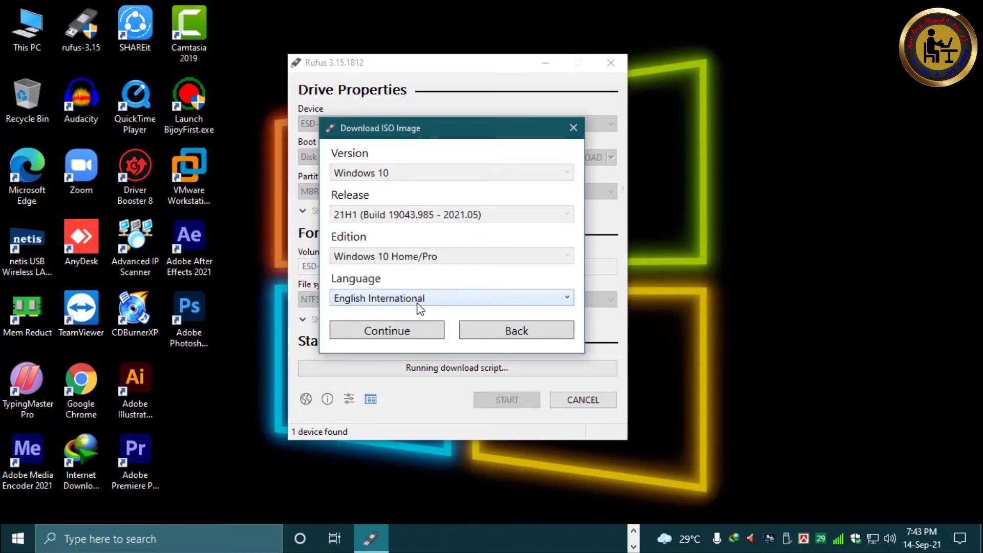
click(422, 303)
click(423, 303)
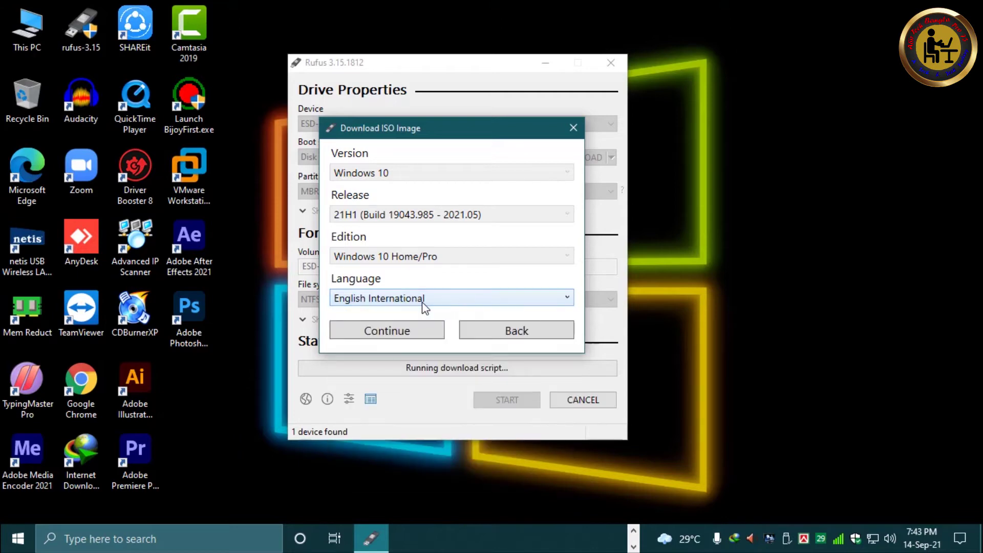
click(397, 337)
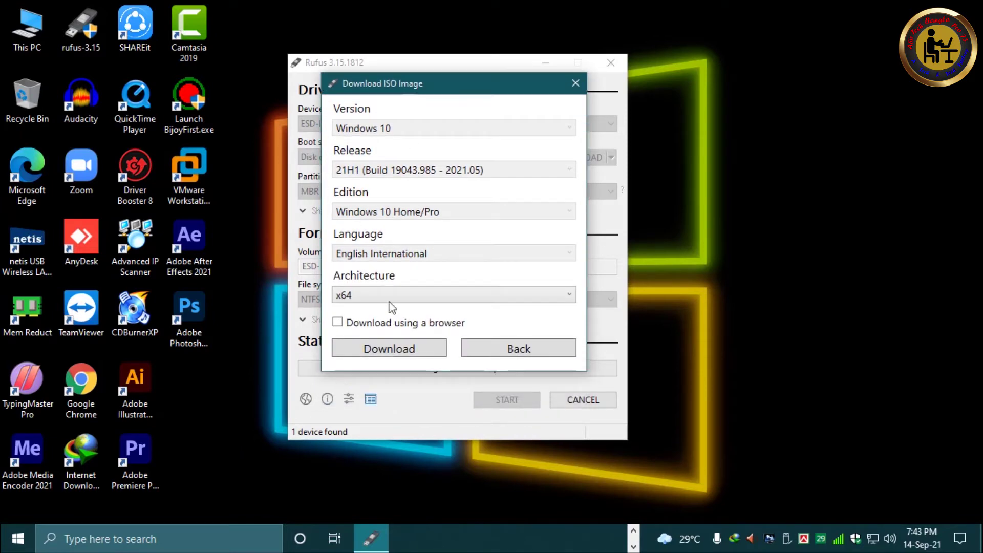
Review the architecture options, and examine the RAM, system type and Windows specifications in the properties of This PC.
click(420, 294)
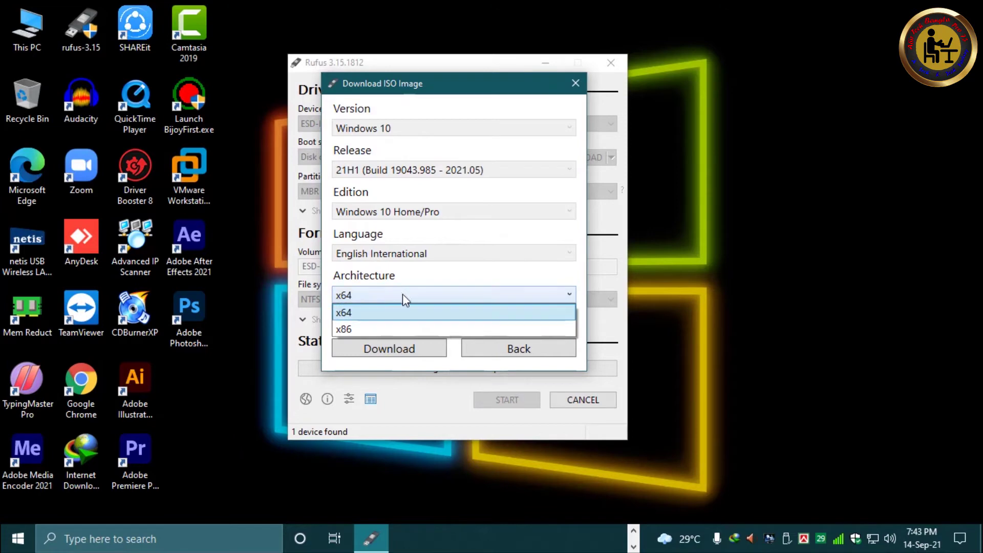
click(400, 292)
right_click(11, 20)
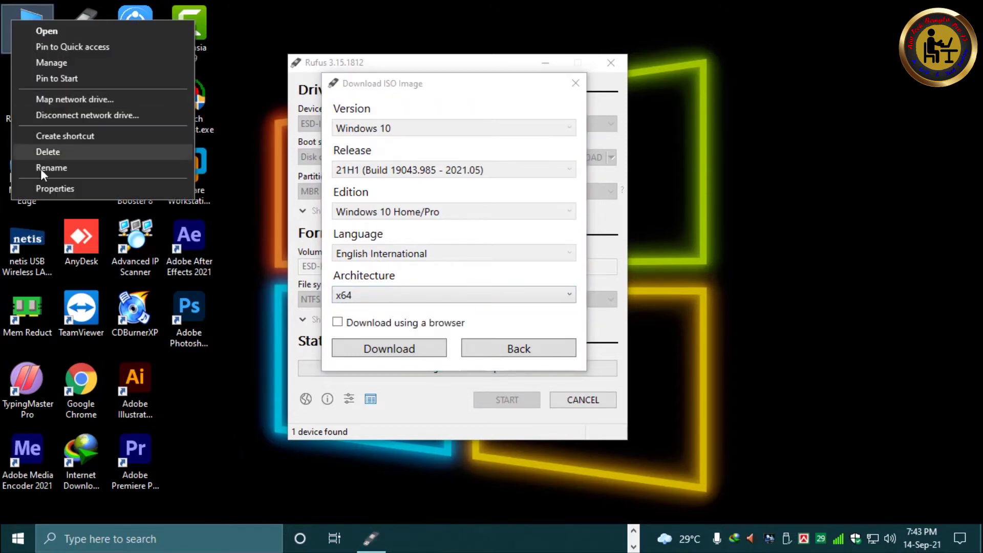
click(30, 193)
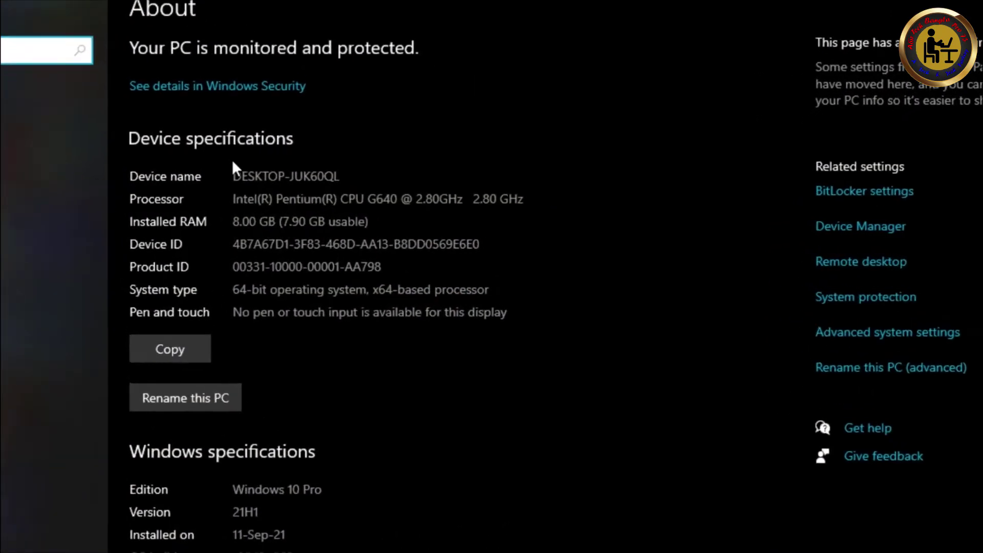
drag(432, 295, 203, 220)
double_click(246, 221)
click(245, 225)
double_click(242, 245)
click(243, 248)
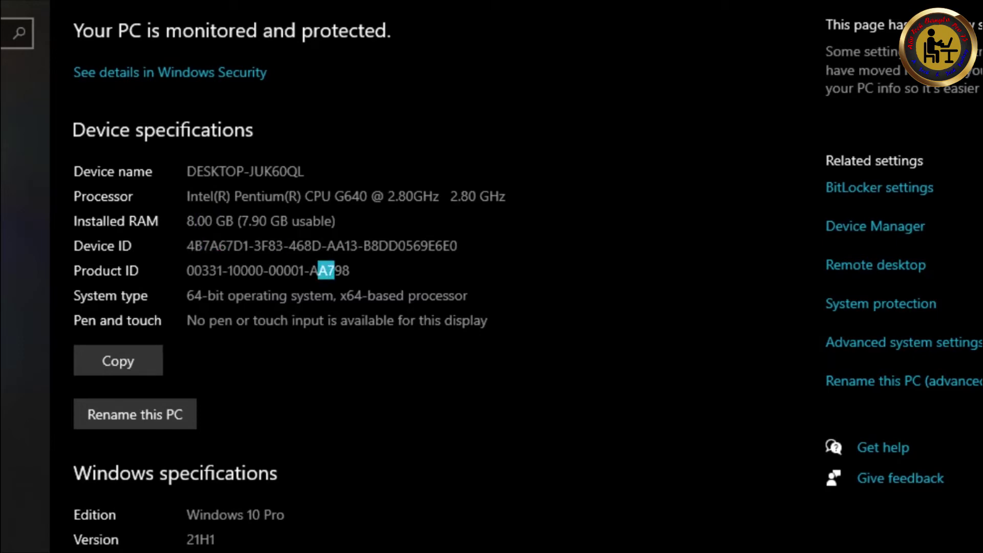
scroll(376, 287, down, 3)
scroll(376, 287, down, 1)
drag(199, 334, 216, 335)
click(216, 335)
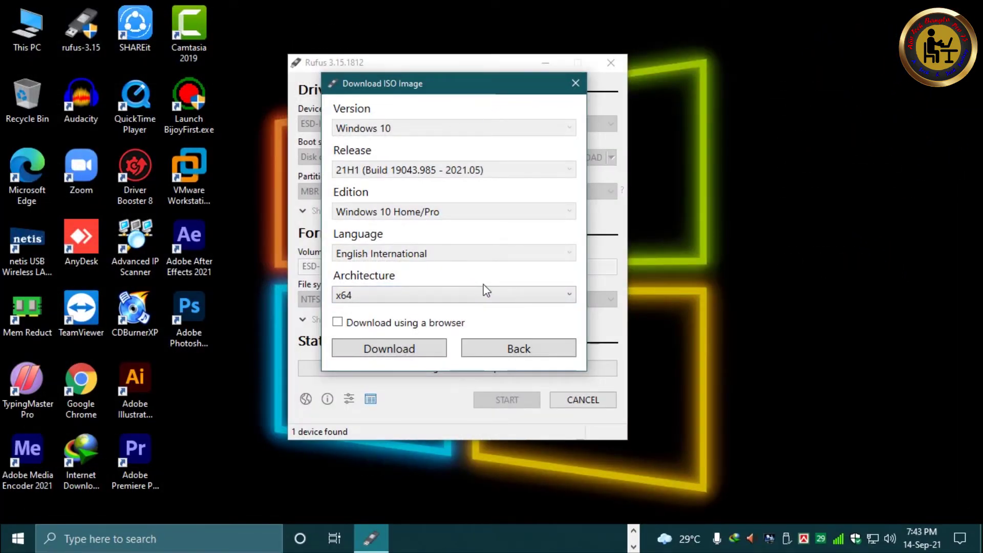
Keep x64 as the architecture, enable downloading using a browser, and start the Windows 10 ISO download.
click(427, 289)
click(430, 289)
click(384, 329)
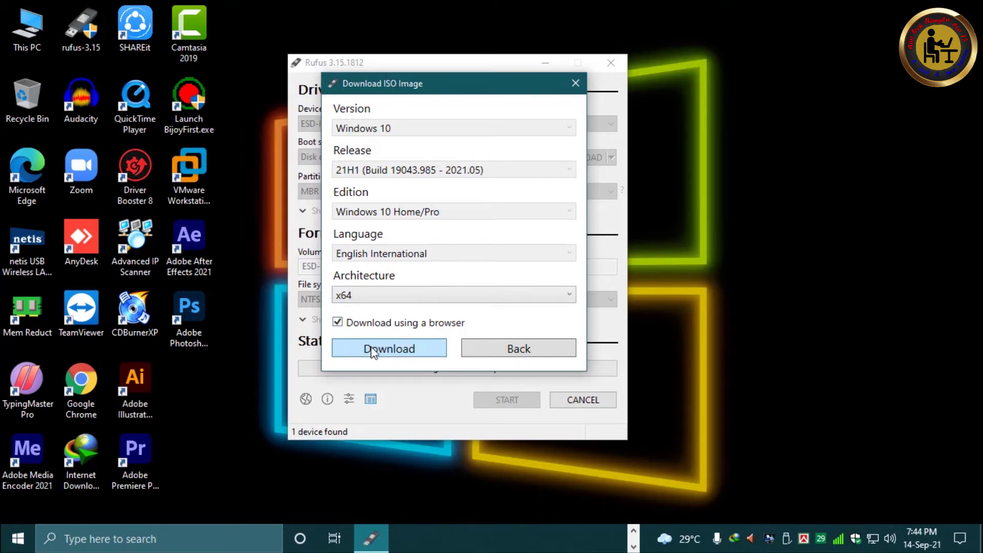
click(388, 347)
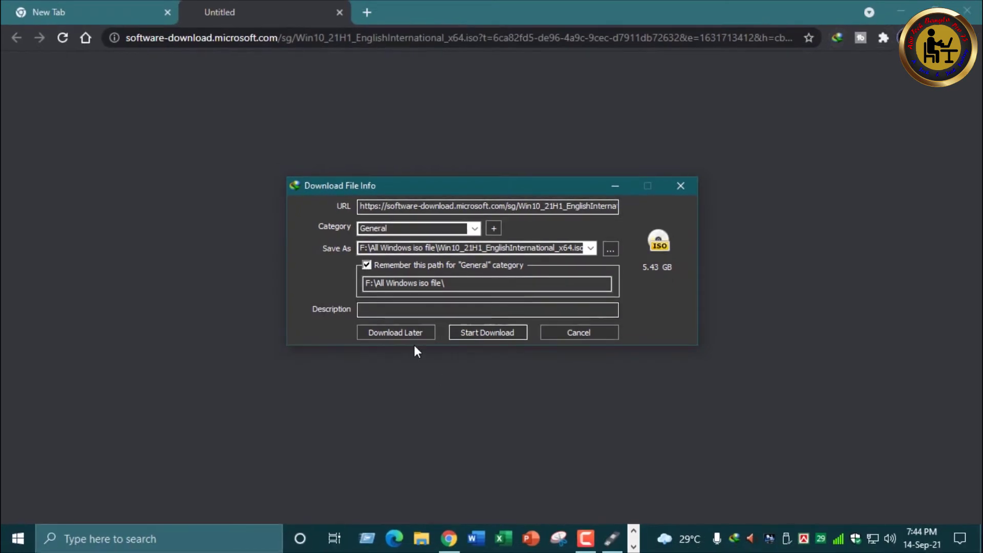
Confirm F:\All Windows iso file as the save folder for Win10_21H1_EnglishInternational_x64, and dismiss the download without starting it.
click(614, 251)
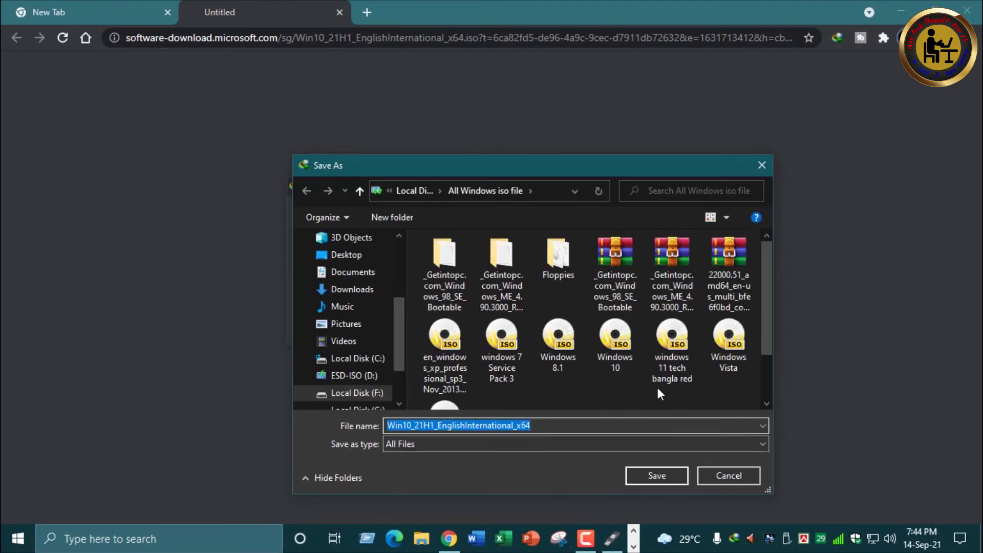
click(660, 475)
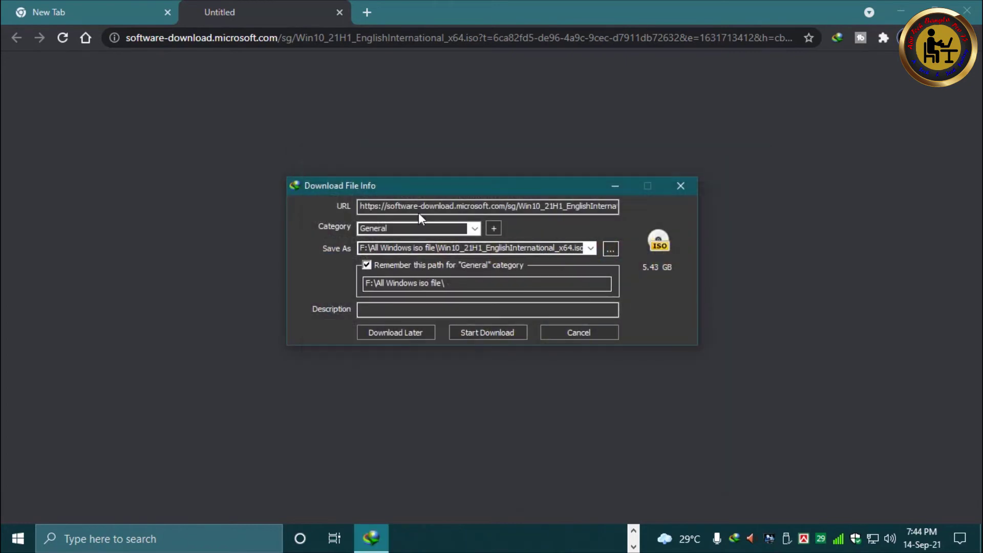
click(680, 185)
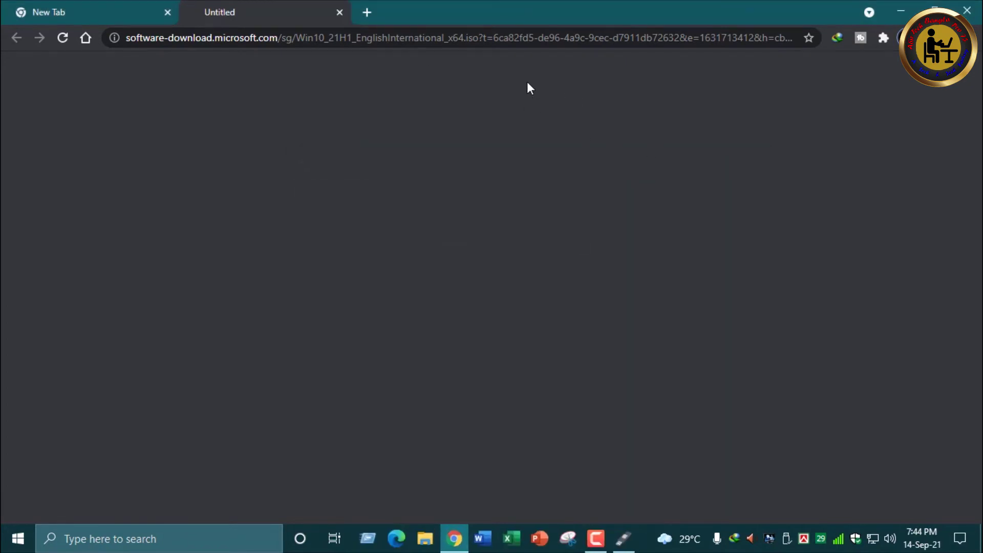
Check the browser's downloads page, close it and the ISO download tab, and return to Rufus.
key(ctrl+j)
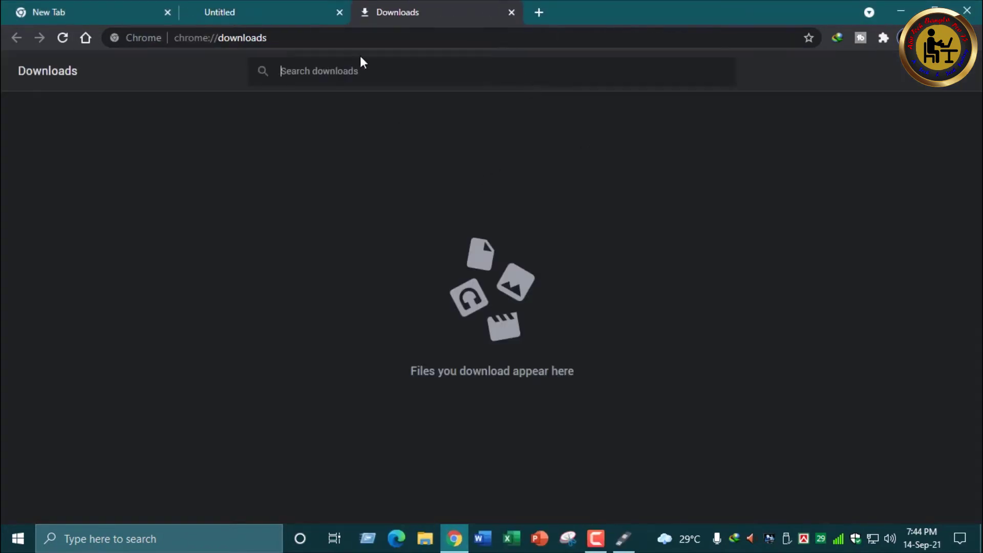
click(511, 13)
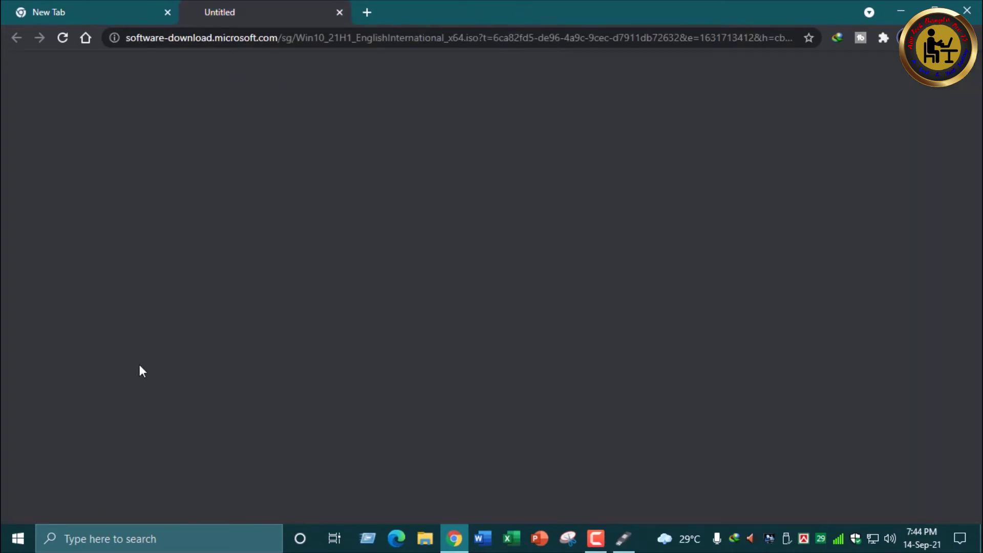
click(339, 12)
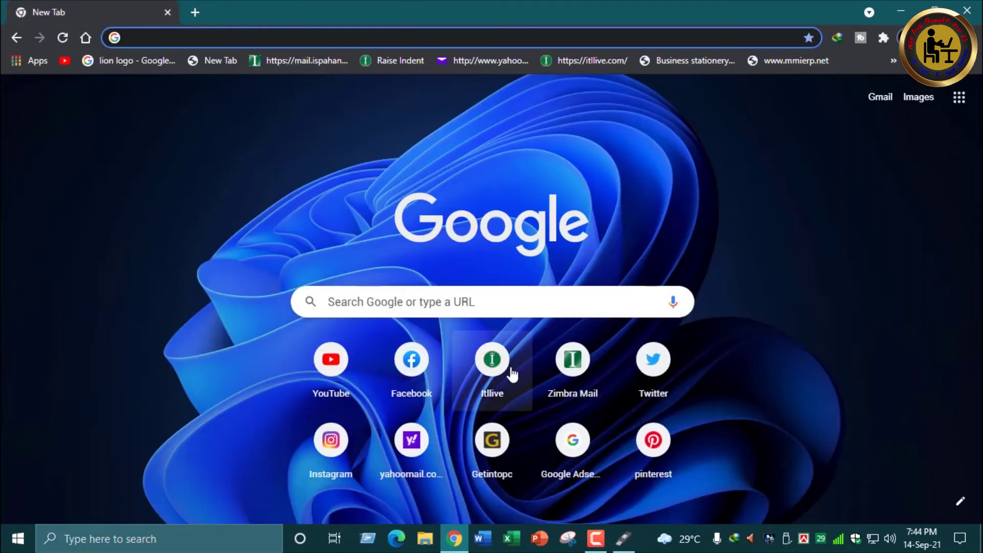
click(453, 537)
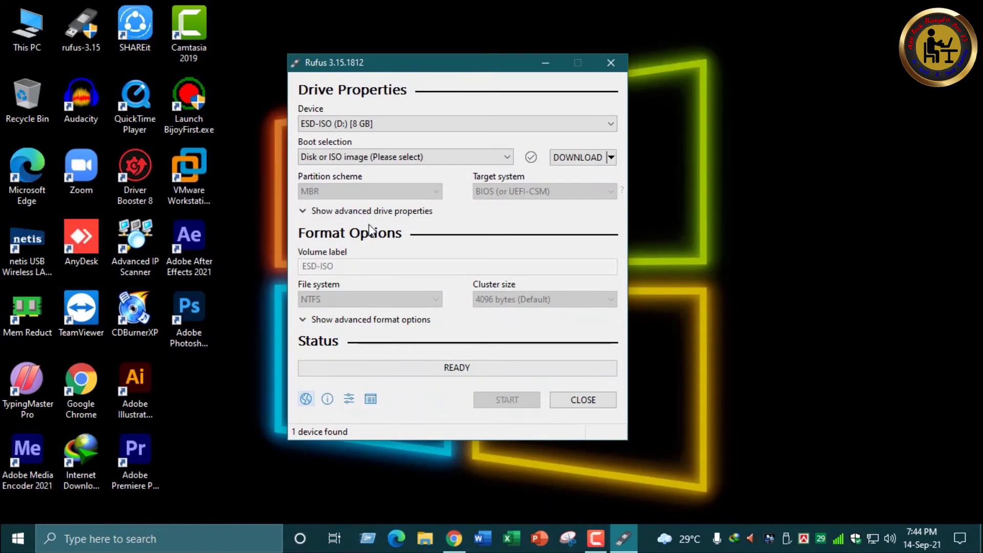
Start the ISO download in Rufus again and continue with Windows 8.1 as the version.
click(584, 156)
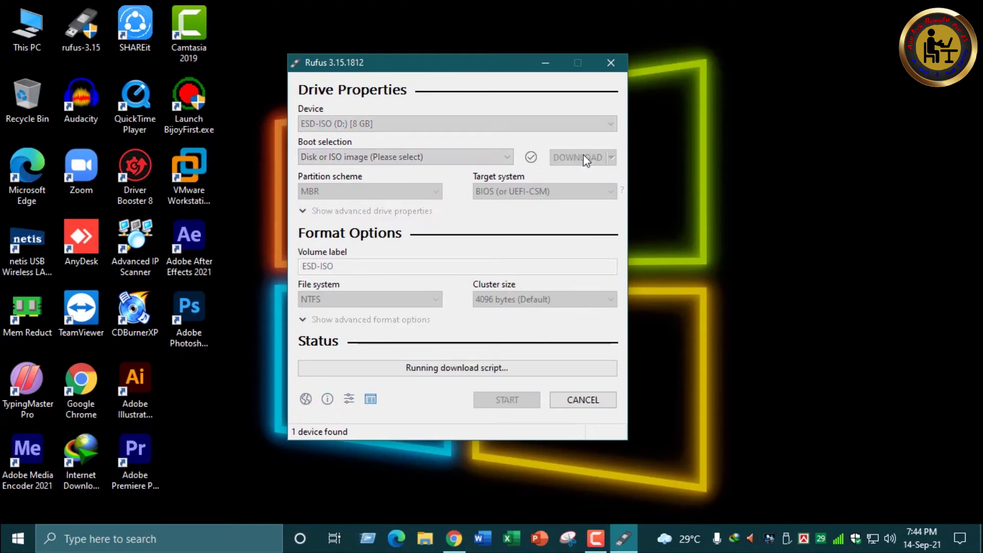
click(443, 228)
click(426, 262)
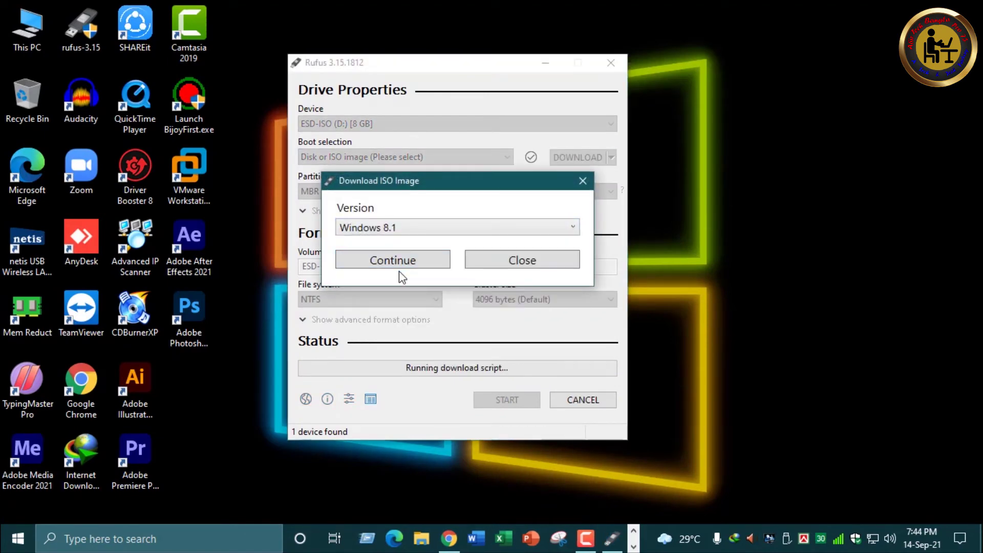
click(402, 262)
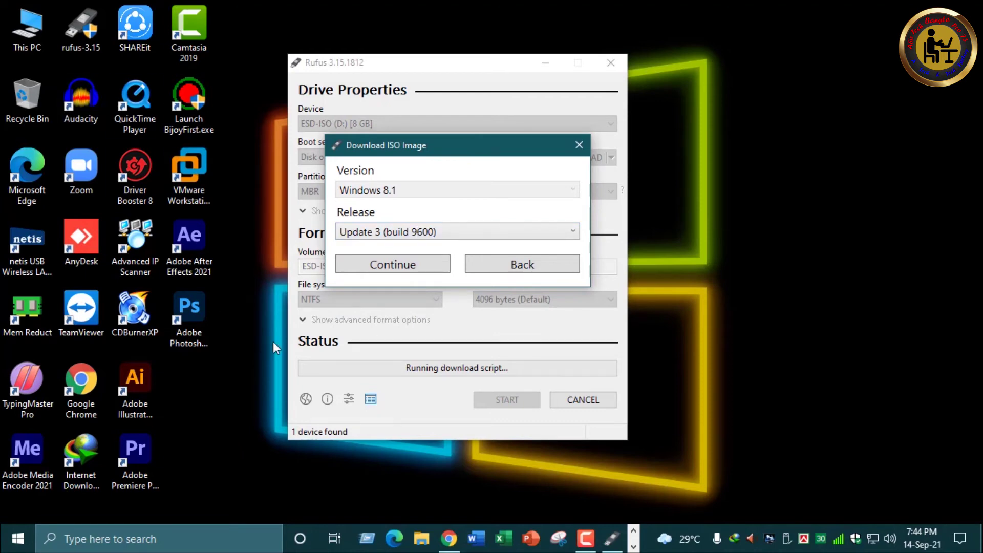
Choose the Update 3 (build 9600) release and the Windows 8.1 Standard edition, and continue.
drag(410, 146, 412, 140)
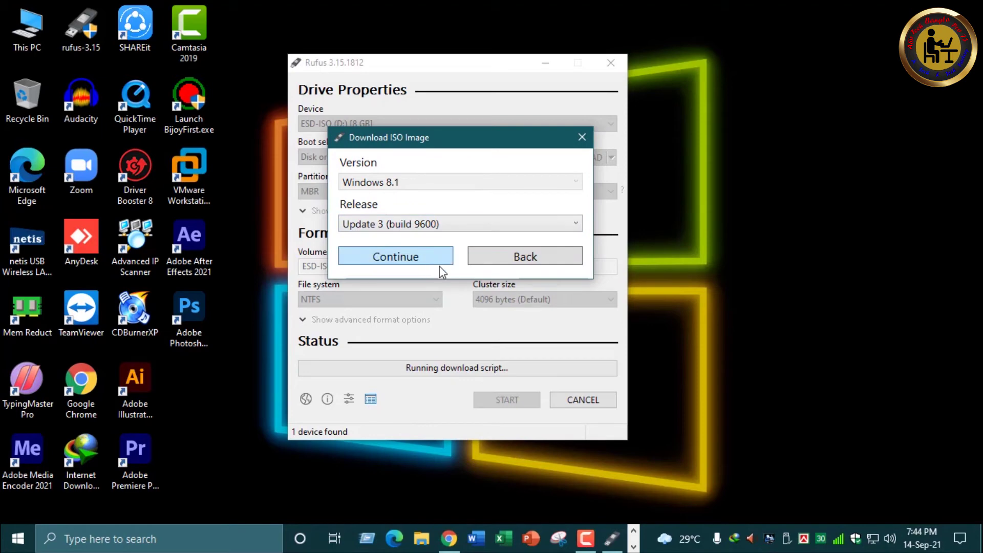
click(433, 226)
click(434, 226)
click(456, 224)
click(455, 223)
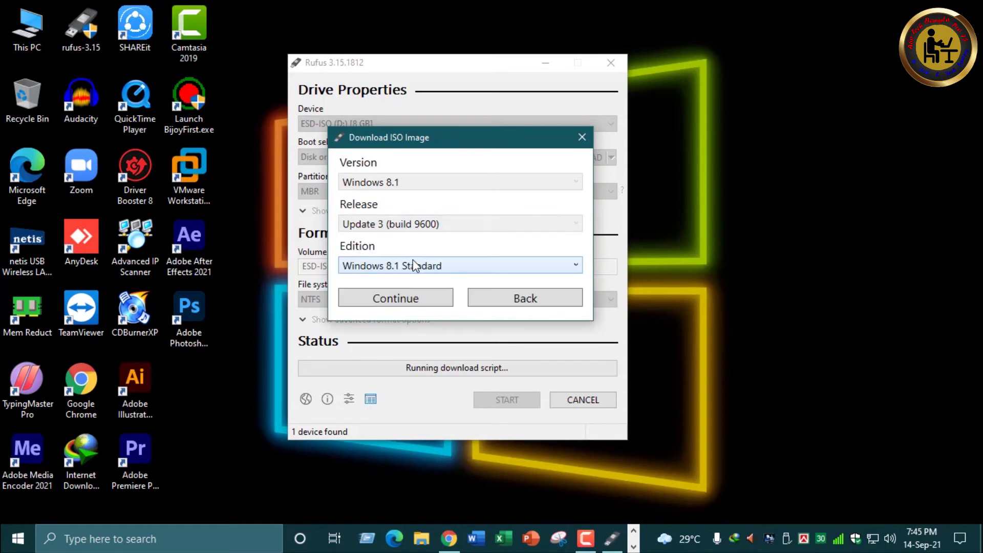
click(401, 296)
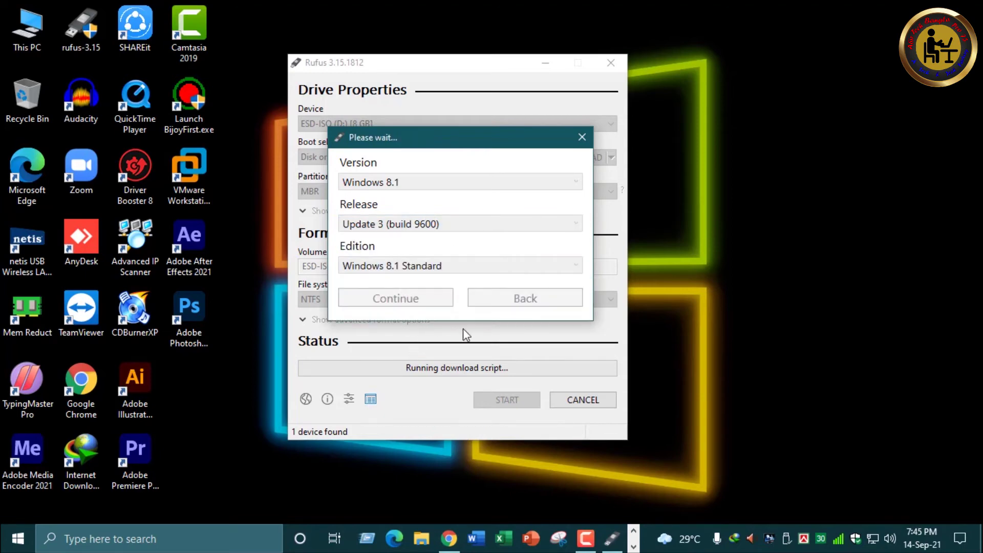
Continue with English International and x64, and start the Windows 8.1 ISO download using a browser.
click(408, 341)
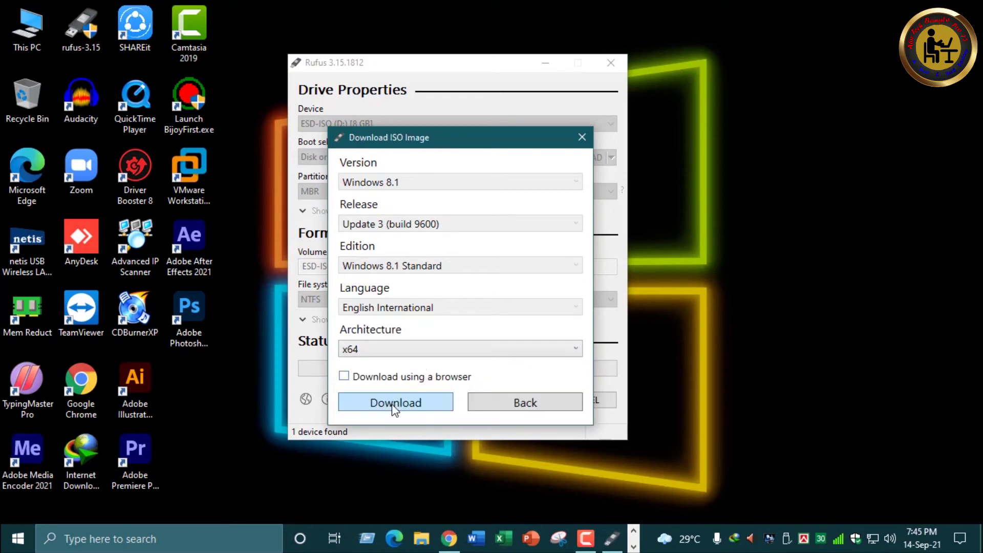
click(402, 379)
click(403, 403)
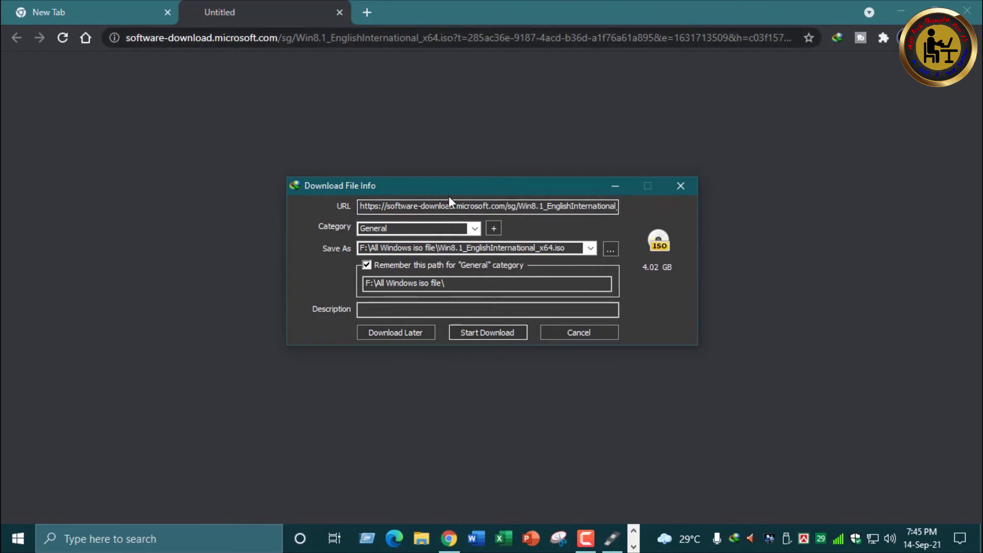
Check the save location for Win8.1_EnglishInternational_x64, dismiss the download without starting it, and close its browser tab to return to Rufus.
click(610, 249)
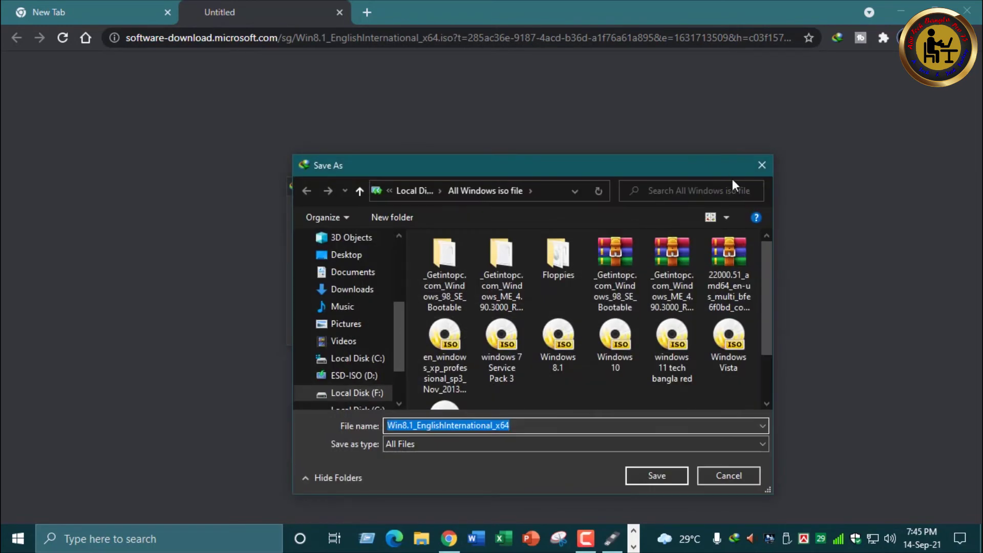
click(761, 164)
click(572, 336)
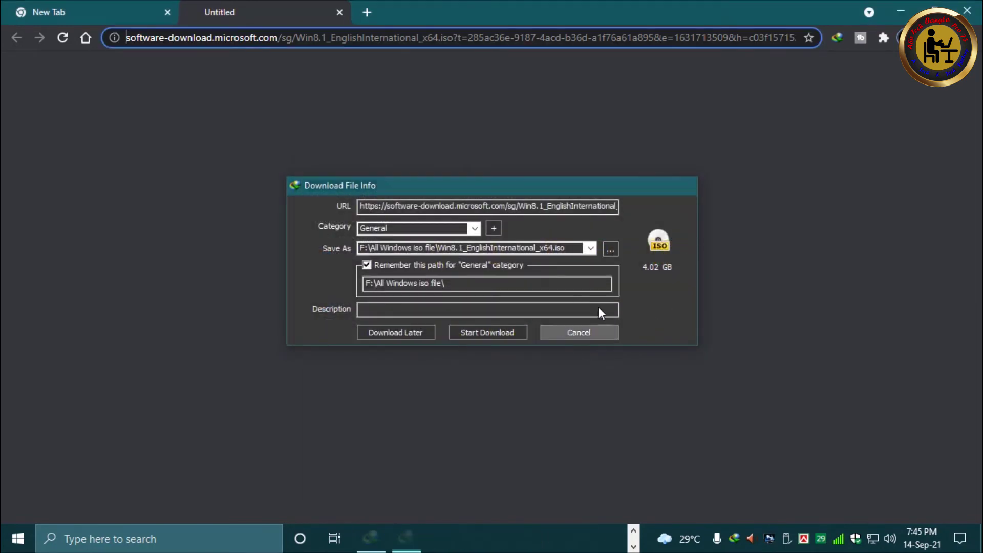
click(542, 331)
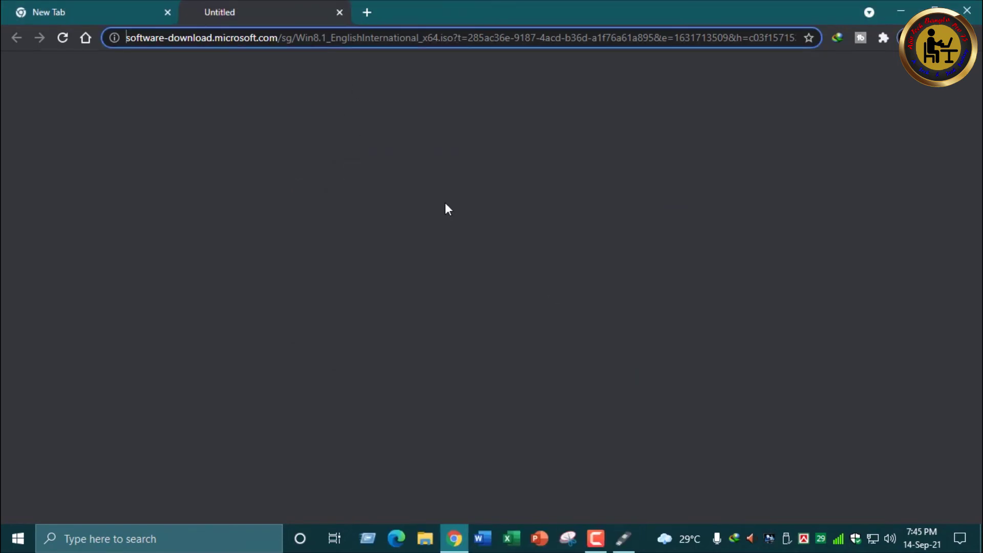
click(338, 12)
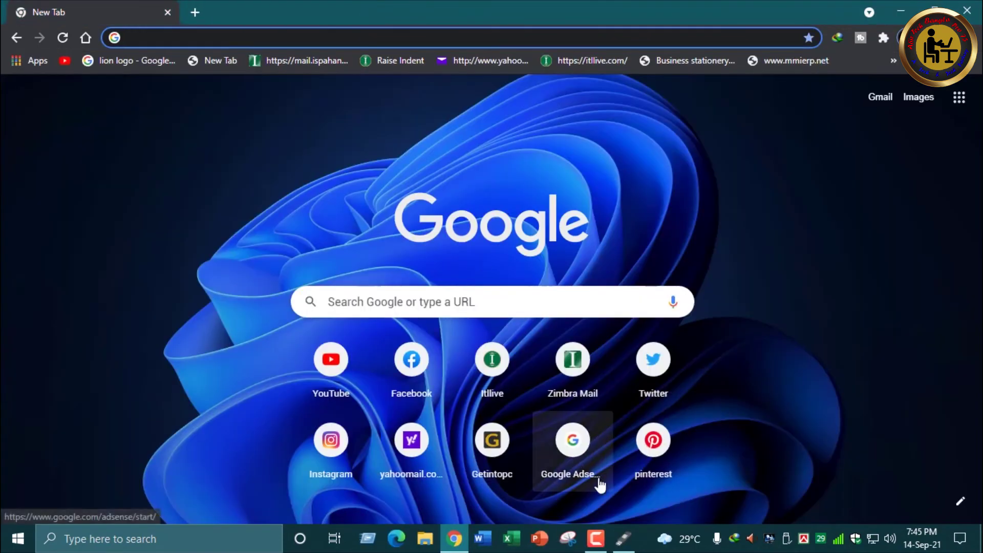
click(455, 537)
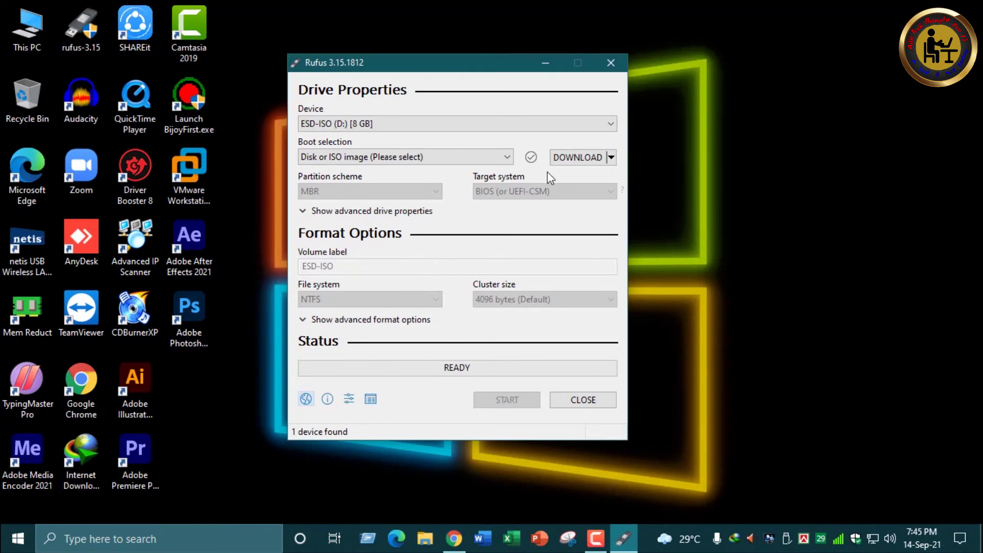
Start another ISO download in Rufus and continue with Windows 7 as the version.
click(572, 156)
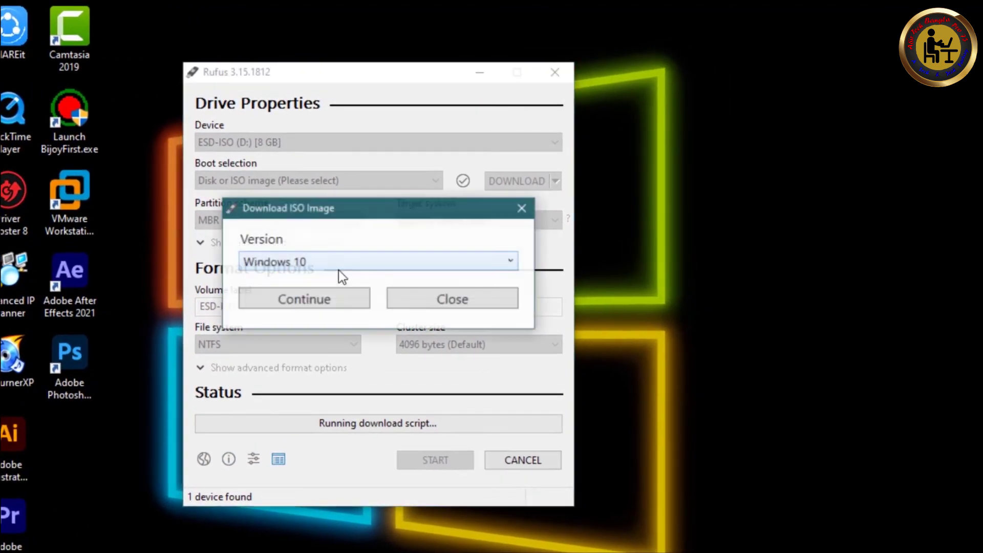
click(338, 268)
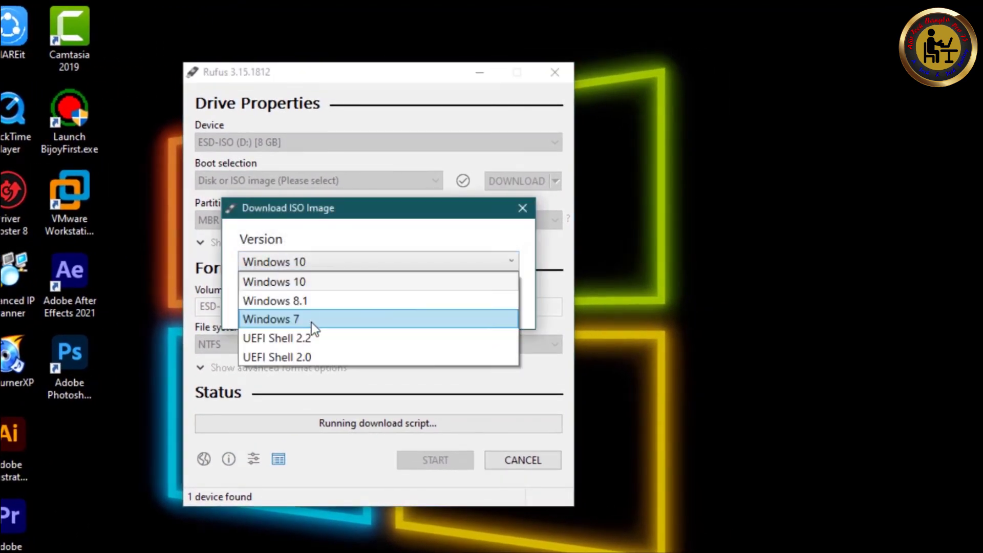
click(312, 320)
click(311, 305)
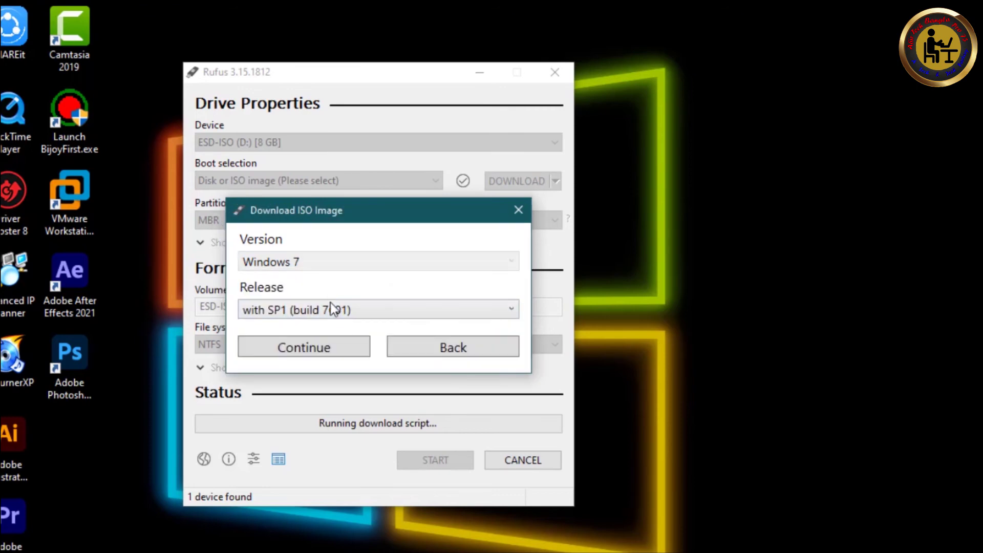
Choose the with SP1 (build 7601) release and the Windows 7 Ultimate edition, and continue.
click(404, 309)
click(399, 306)
click(326, 334)
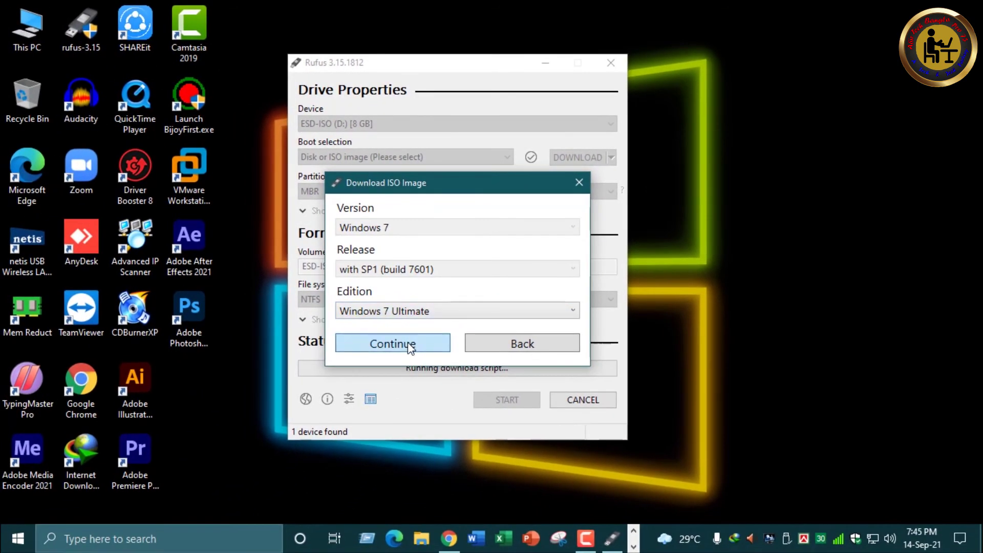
click(409, 349)
Download the English (US) x64 Windows 7 ISO using a browser, accepting the option to resume the existing duplicate download.
click(398, 306)
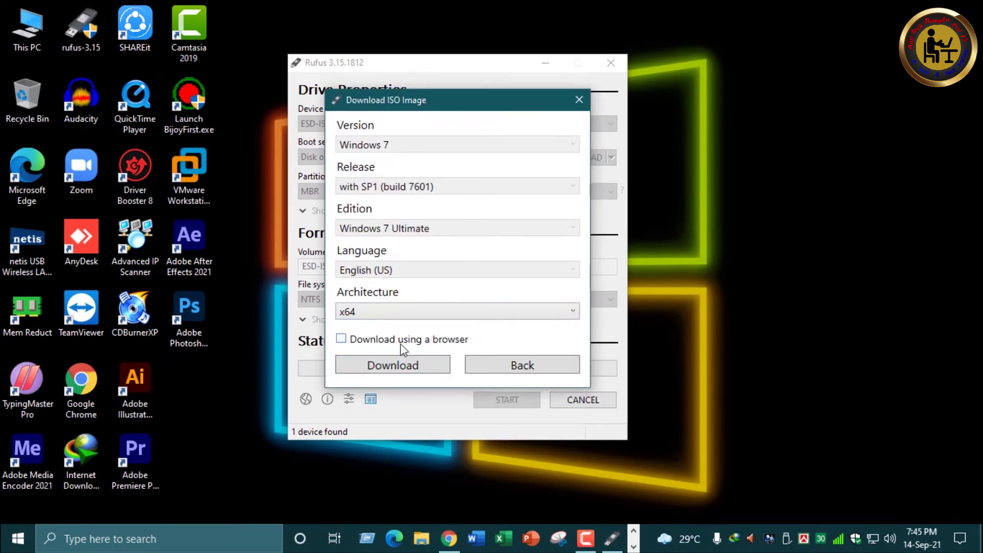
click(398, 361)
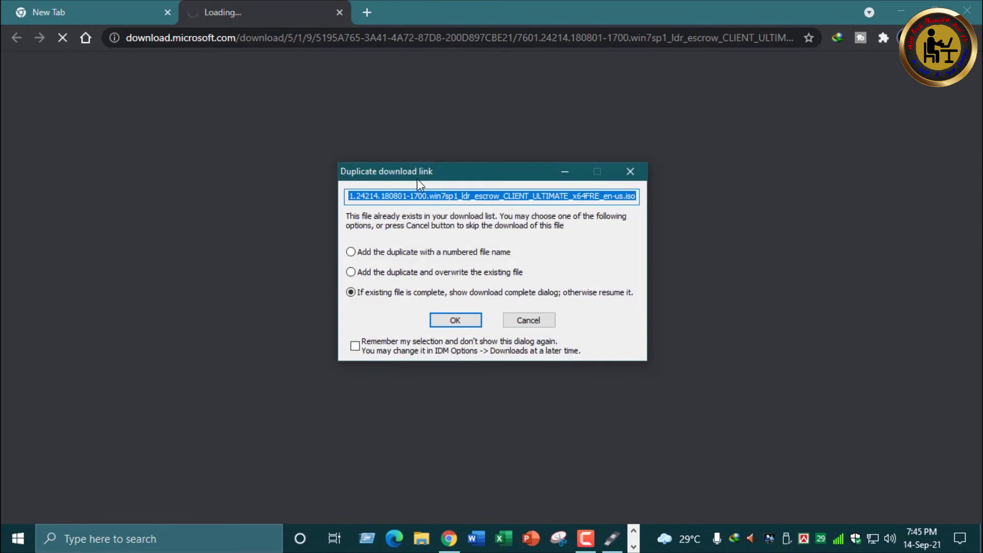
click(453, 322)
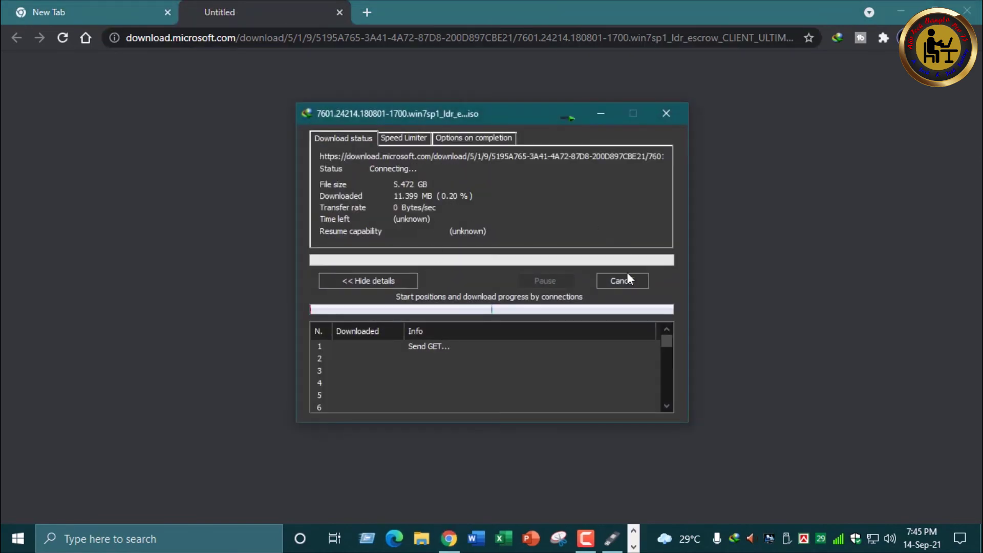
Cancel the Windows 7 ISO transfer, check its download.microsoft.com address, and close the browser tab to return to Rufus.
click(617, 280)
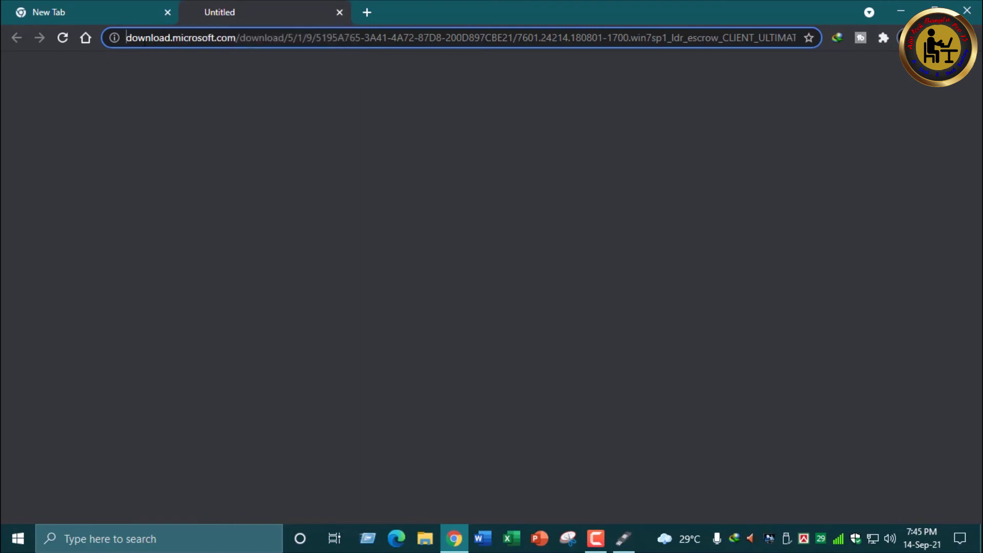
drag(126, 38, 317, 44)
click(318, 43)
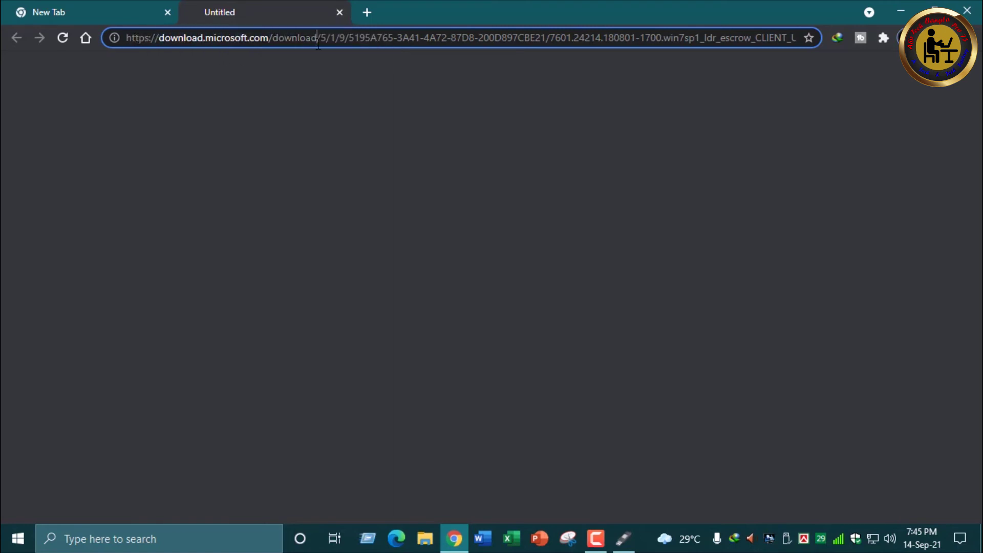
click(339, 13)
click(453, 537)
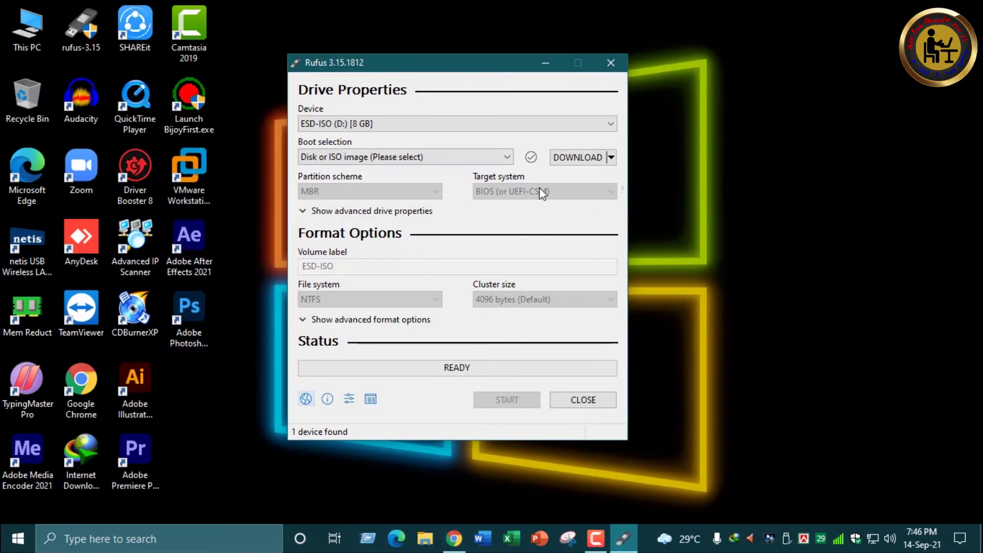
Close Rufus and refresh the desktop.
click(610, 62)
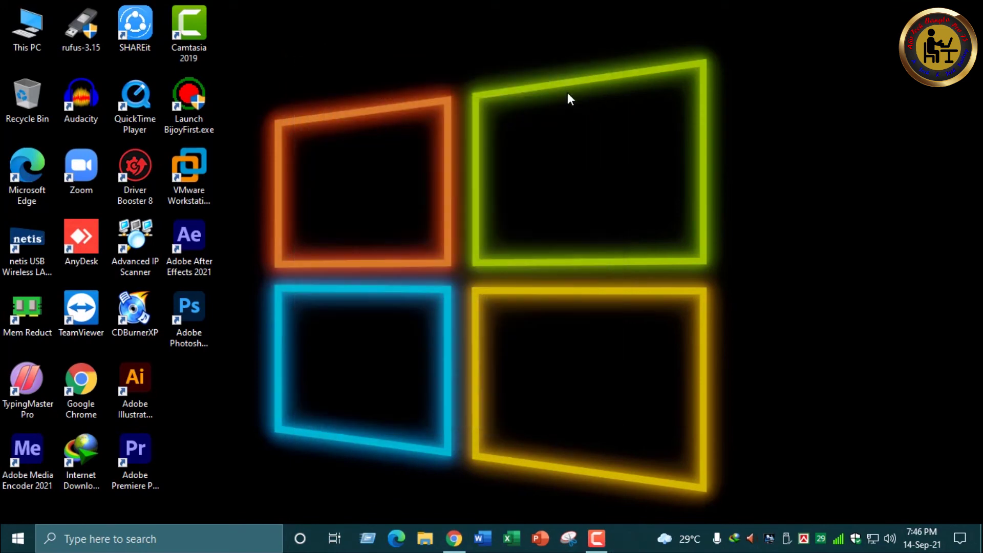
right_click(461, 160)
click(451, 176)
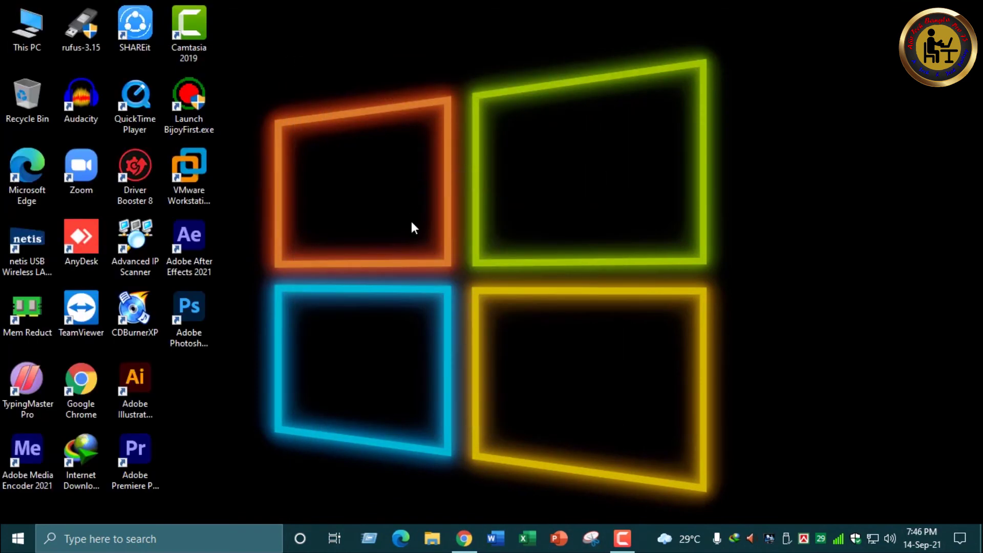